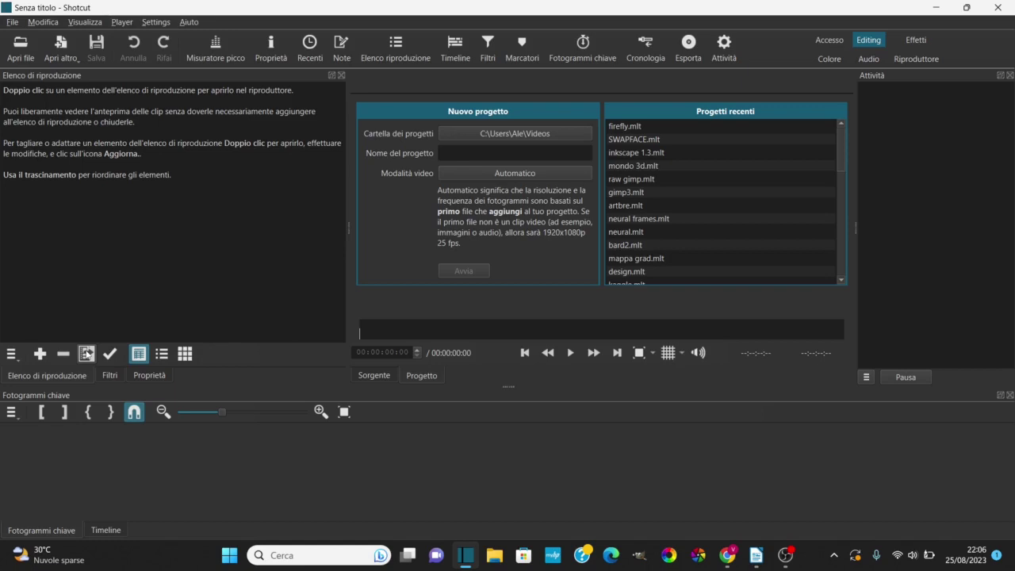
View the program's version information and close it.
left_click(191, 22)
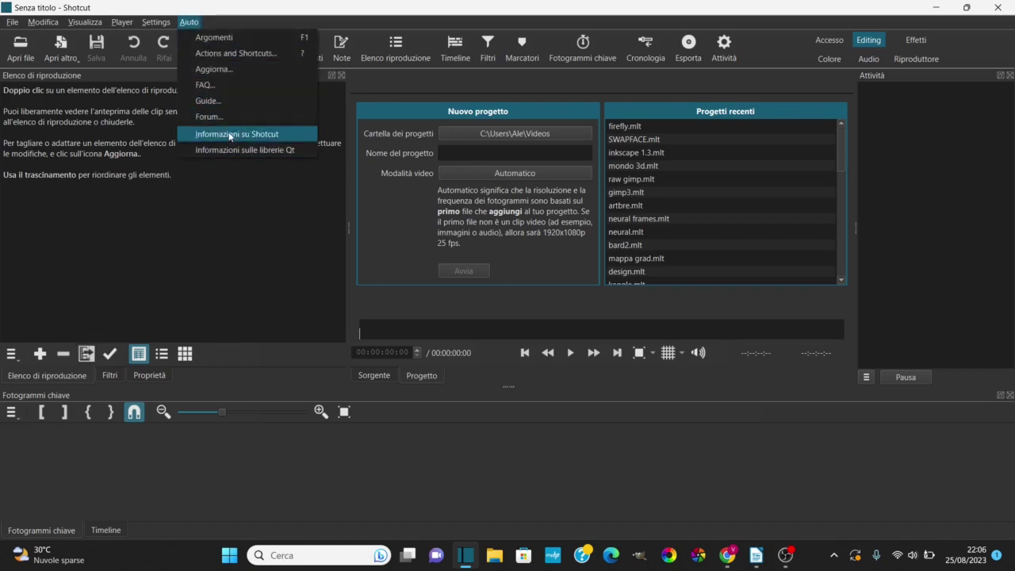
left_click(236, 135)
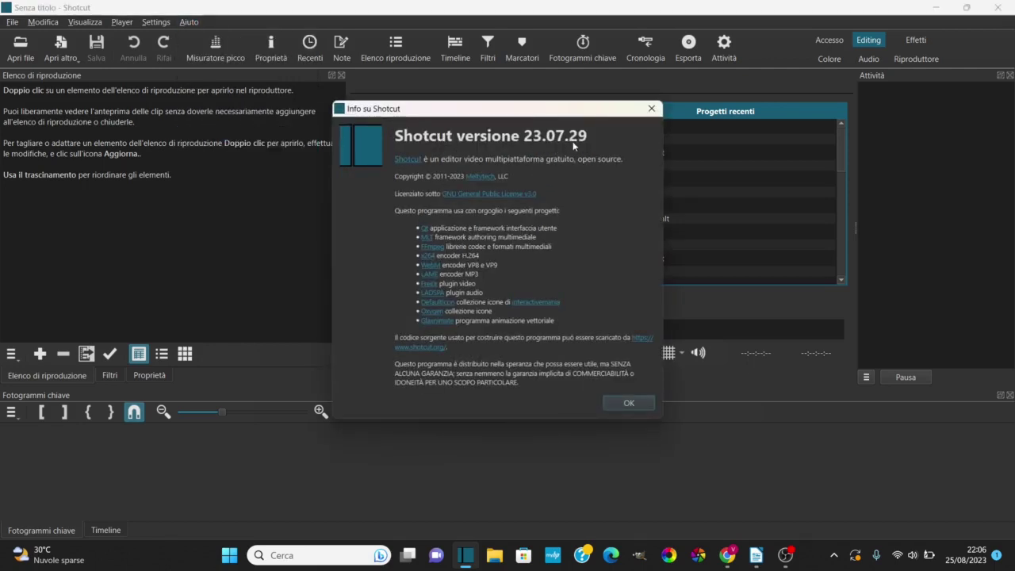
left_click(655, 111)
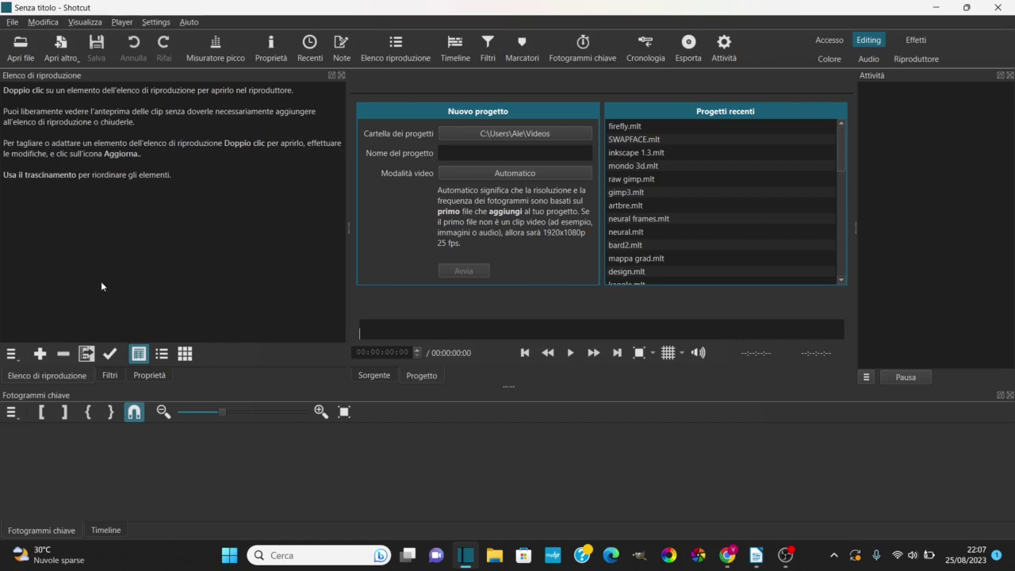
left_click(88, 354)
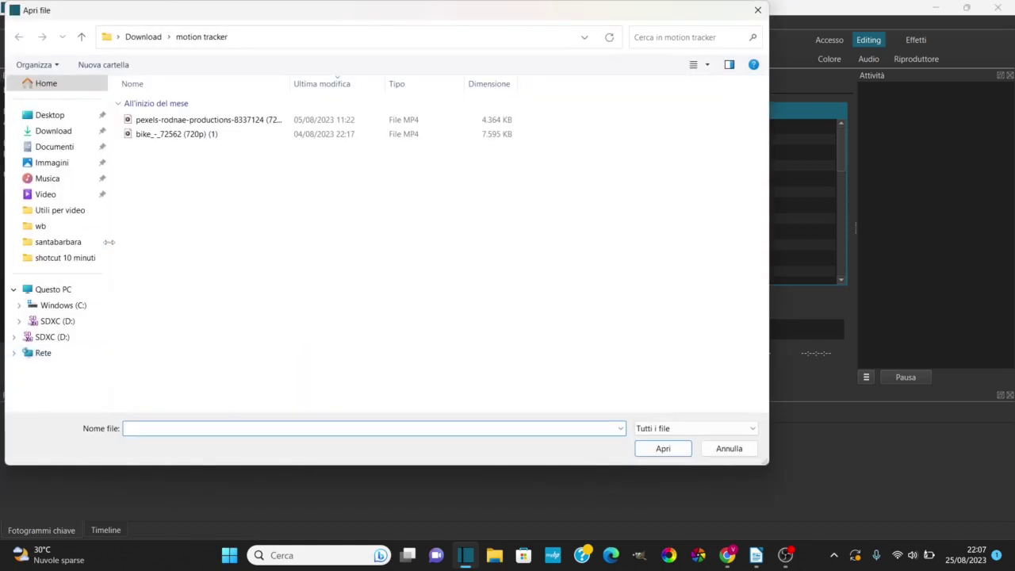
left_click_drag(185, 155, 230, 115)
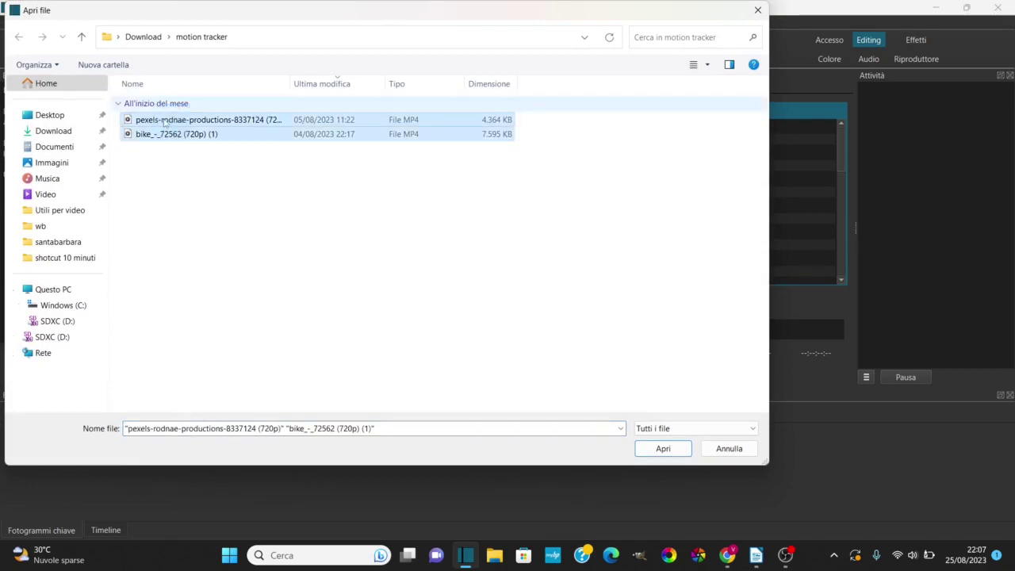
left_click(663, 449)
Preview part of the bike clip from the playlist and pause the playback.
double_click(139, 140)
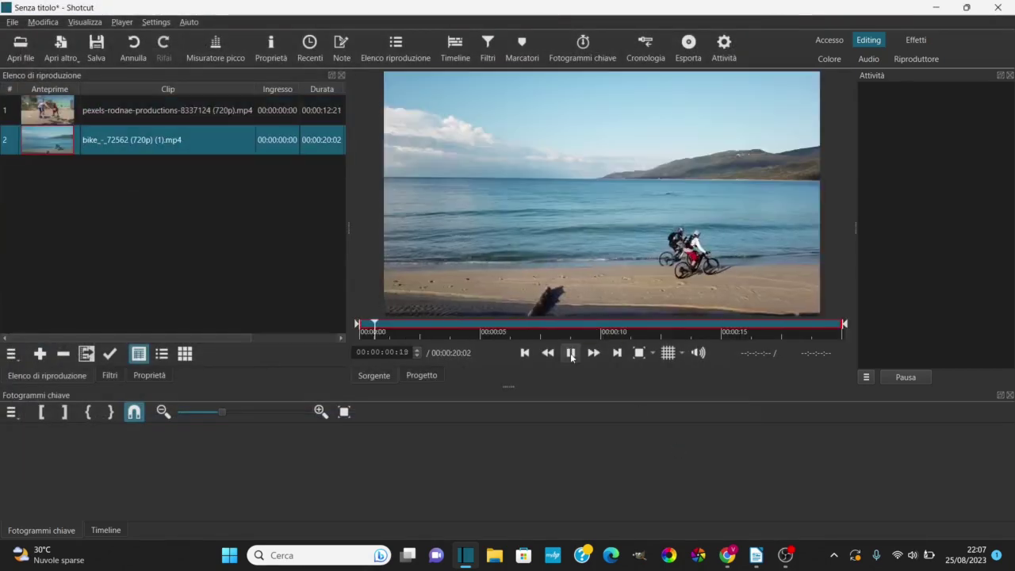
left_click(571, 353)
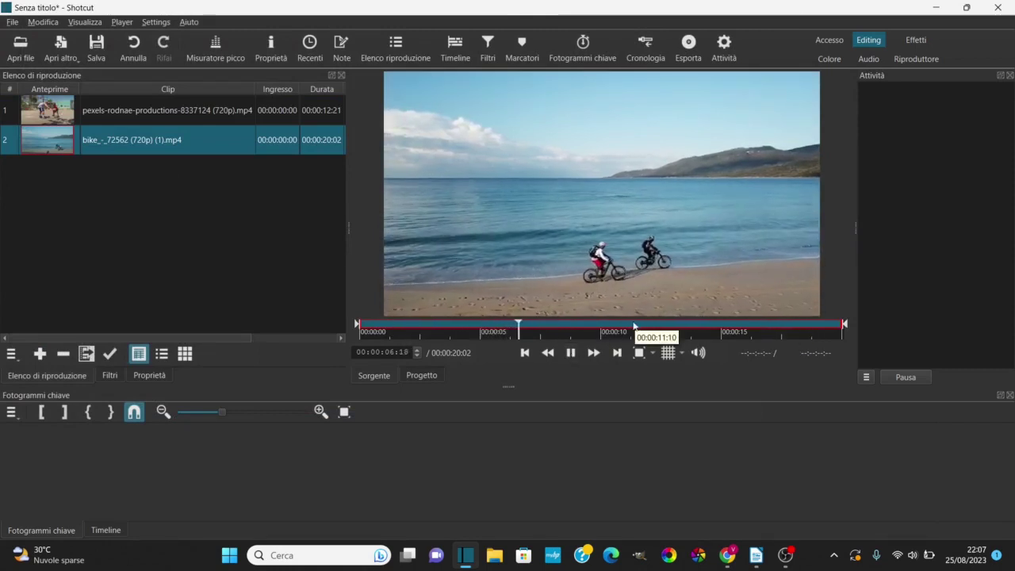
left_click(574, 360)
Place the bike_-_72562 (720p) (1).mp4 clip at the start of the empty timeline.
left_click_drag(616, 200, 12, 438)
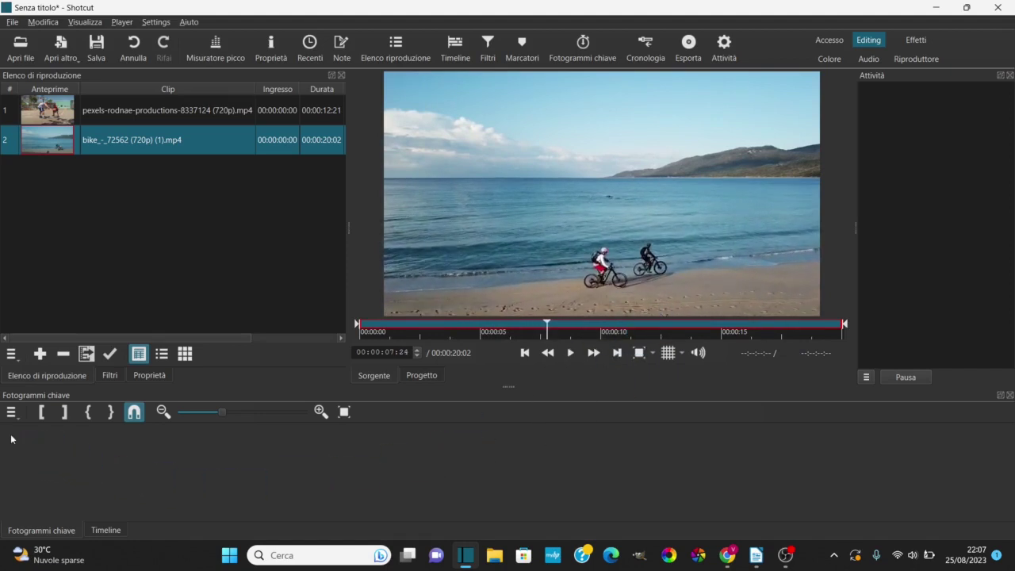
left_click(99, 530)
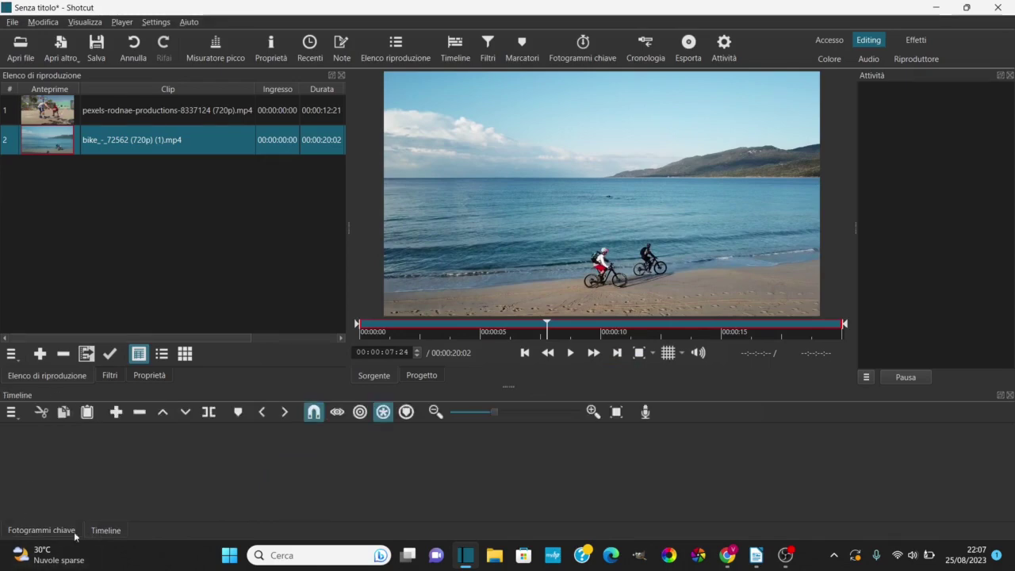
left_click(43, 531)
left_click(109, 531)
left_click_drag(238, 139, 13, 436)
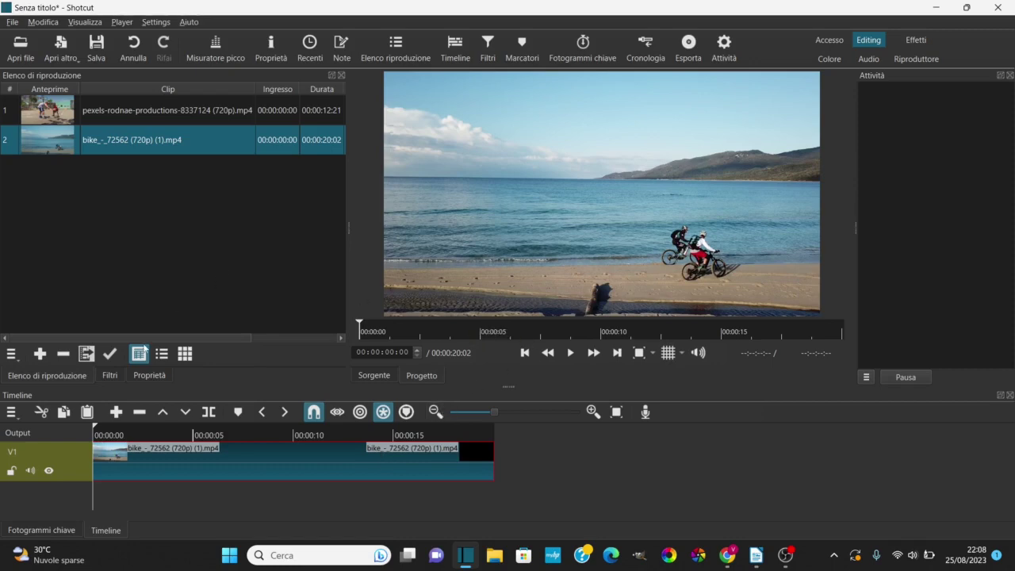
Find the Motion Tracker filter and apply it to the bike clip.
left_click(110, 375)
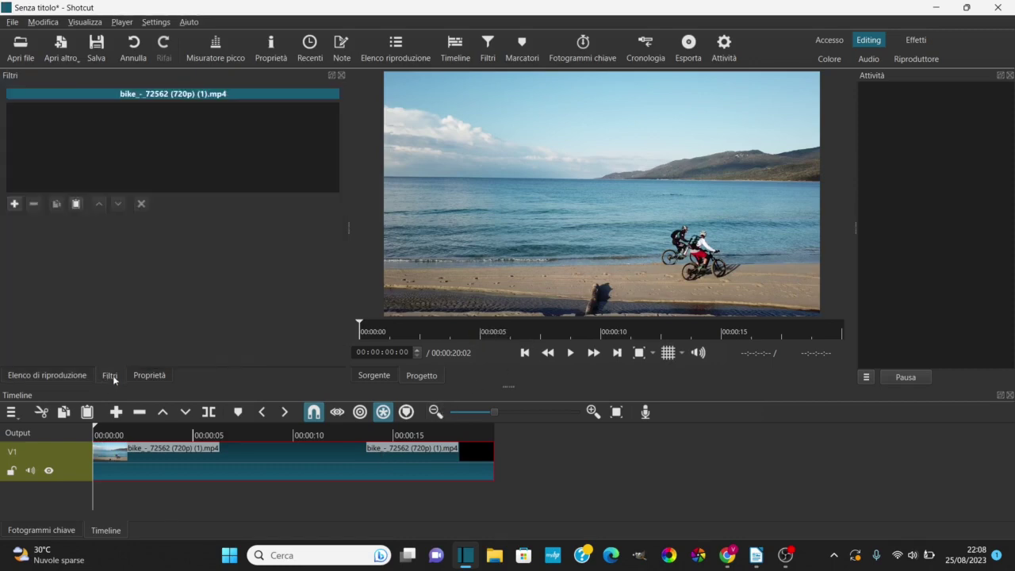
left_click(14, 203)
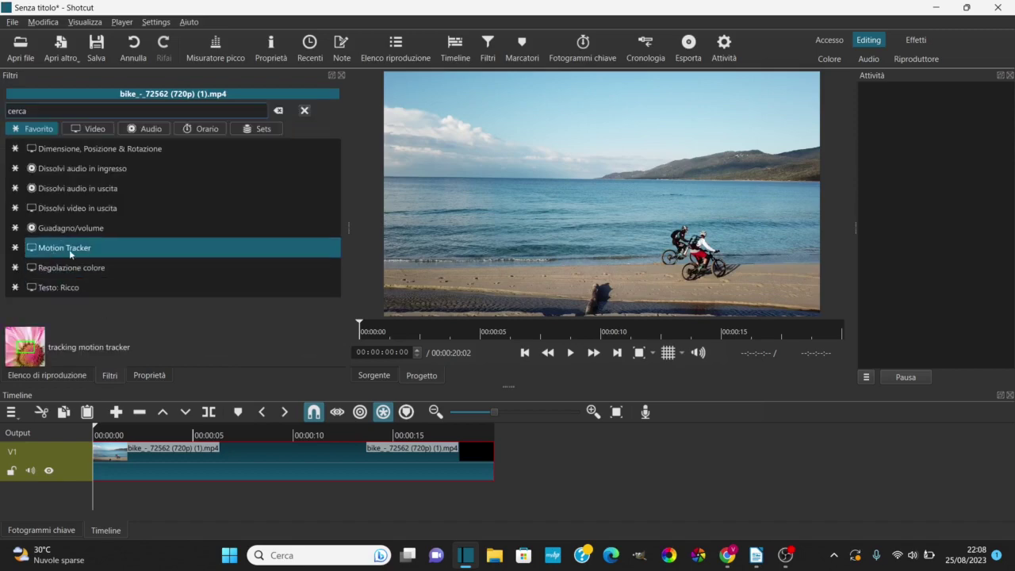
left_click(59, 111)
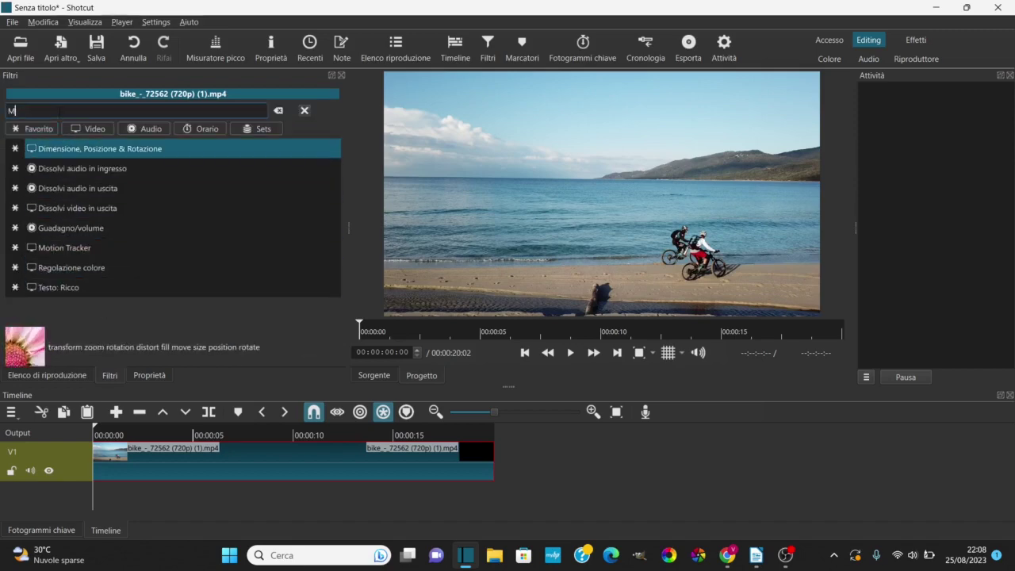
type("MOTION")
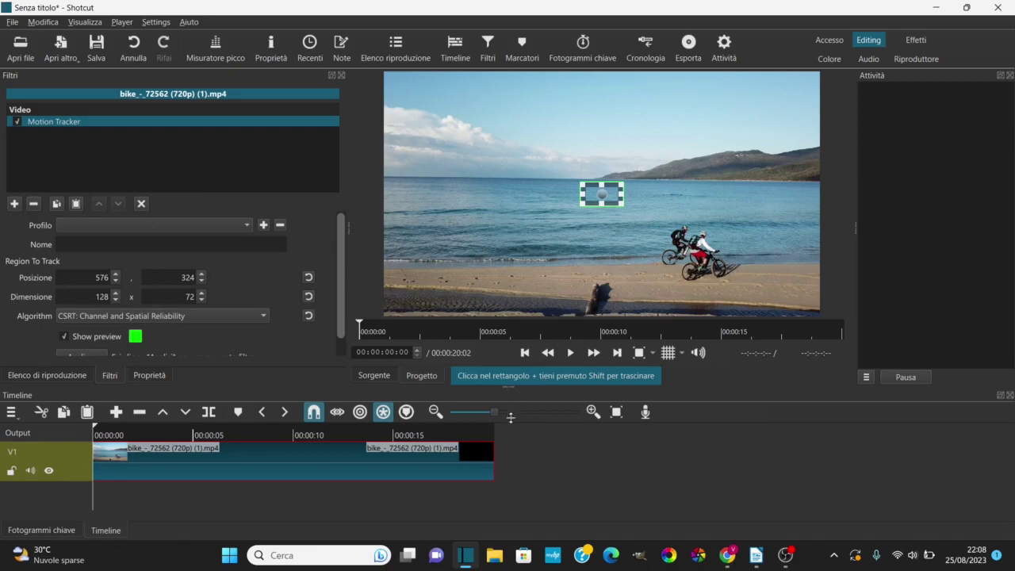
Move the tracking region onto the cyclist in the white top, at about position 875, 454.
left_click_drag(340, 238, 337, 268)
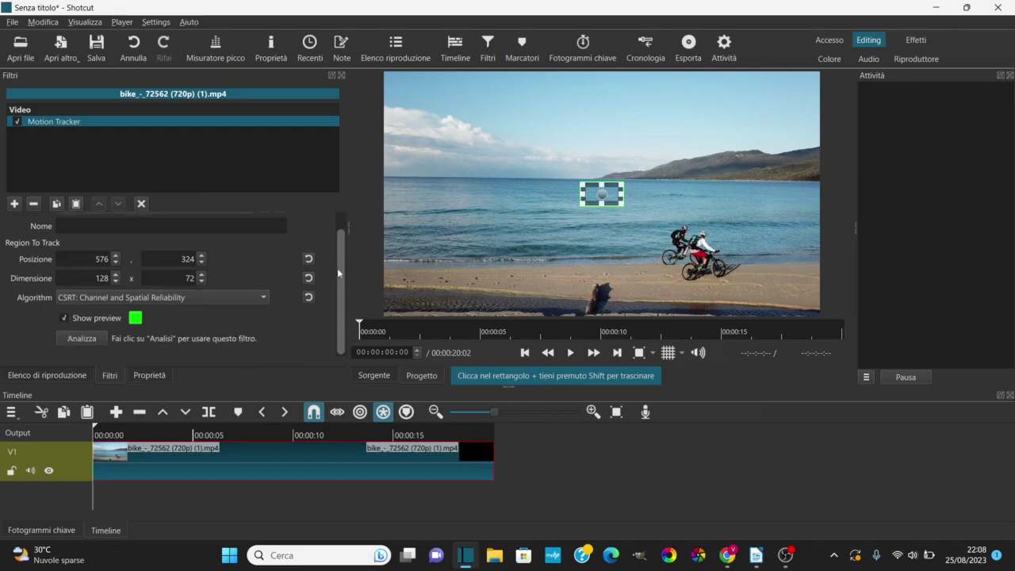
scroll(337, 238, "up", 2)
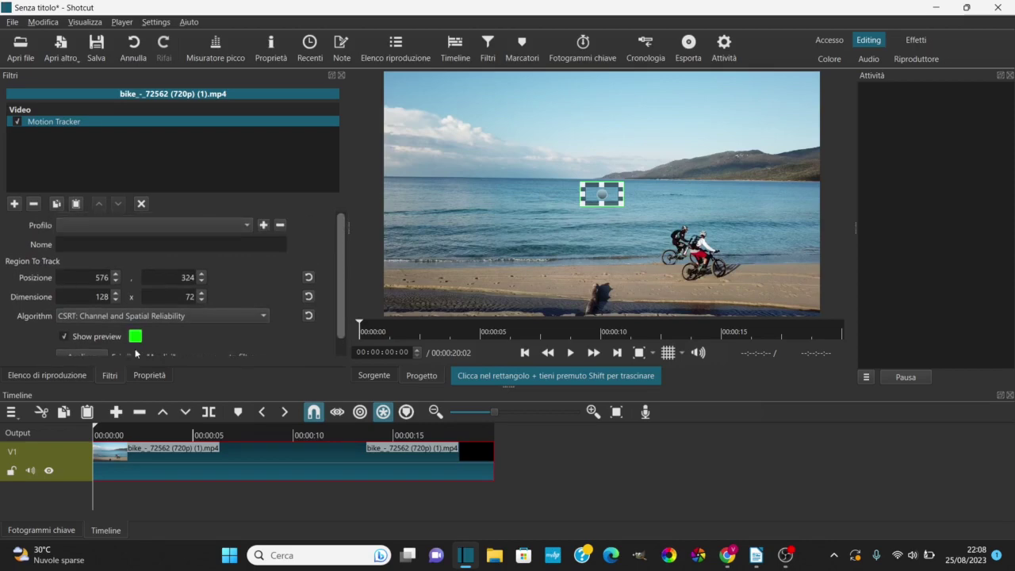
left_click_drag(601, 194, 632, 226)
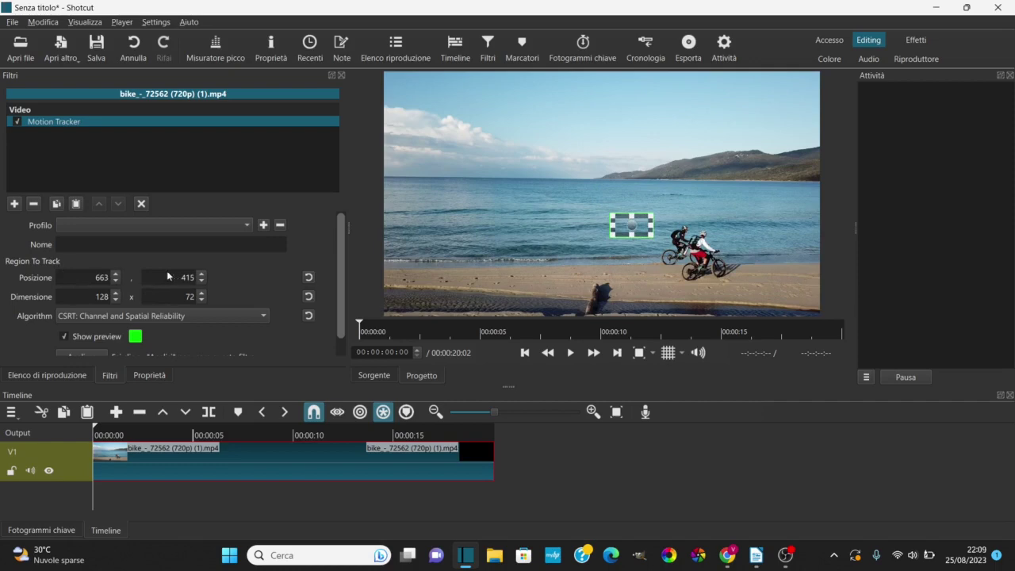
left_click_drag(633, 225, 708, 248)
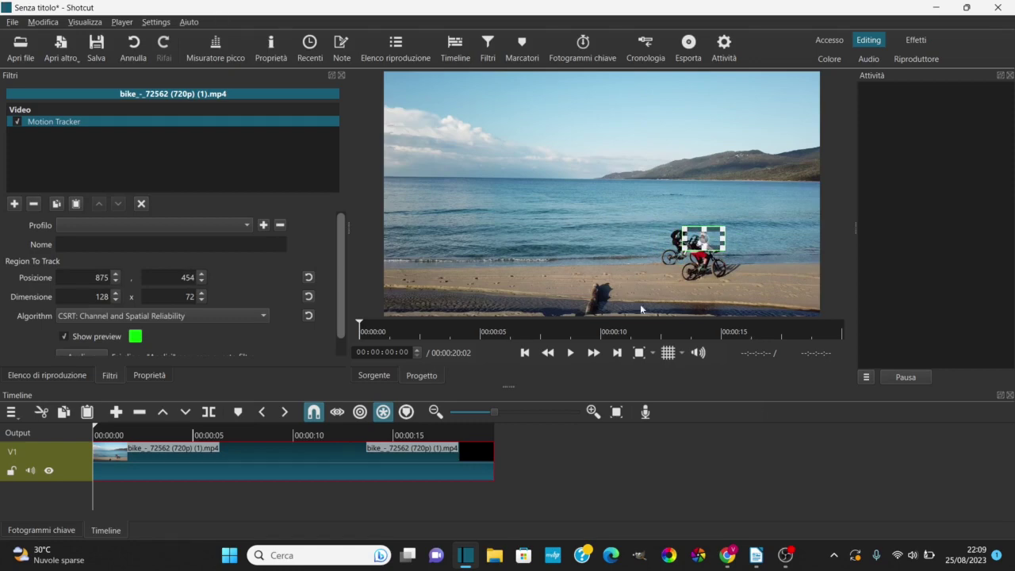
At 100% preview zoom, fit the tracking region around the front cyclist and bike, about 116 x 157 at position 885, 460.
left_click(653, 357)
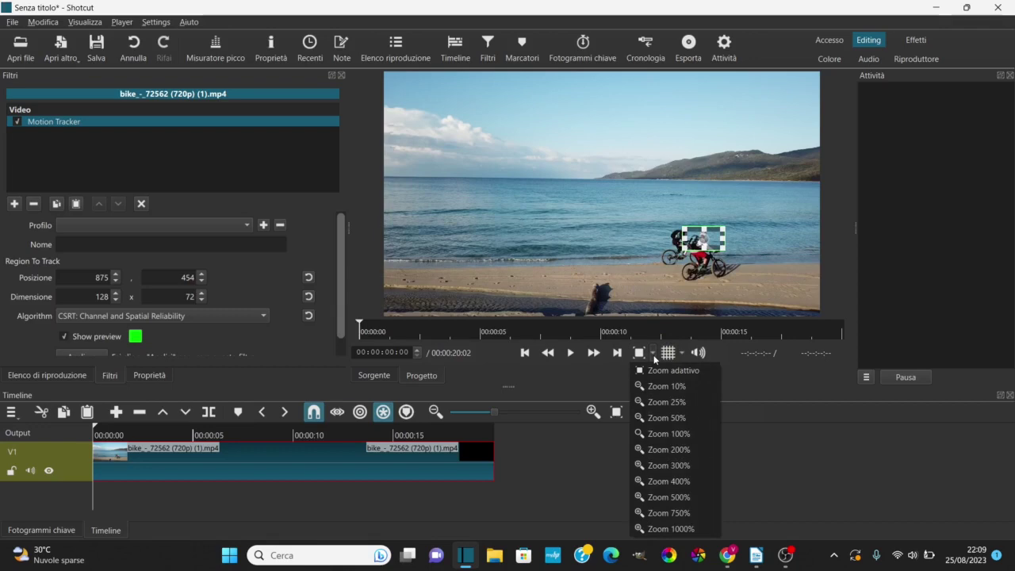
left_click(671, 436)
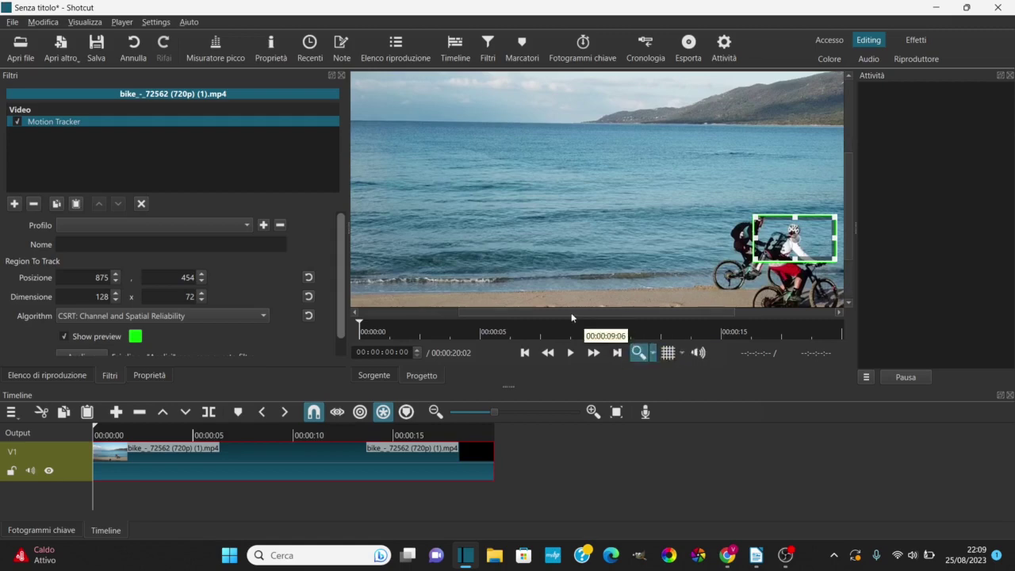
left_click_drag(476, 315, 585, 317)
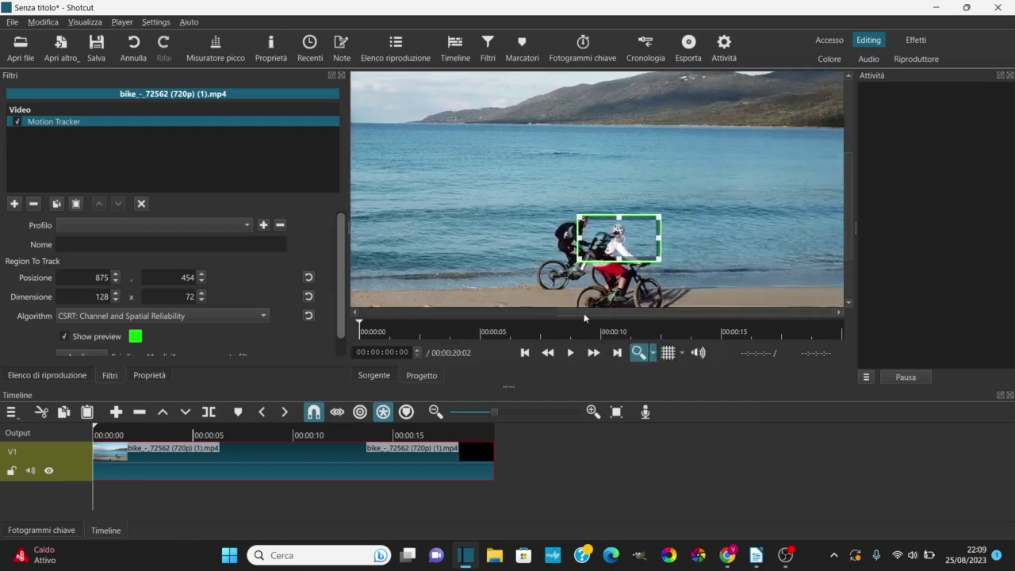
left_click_drag(848, 188, 848, 227)
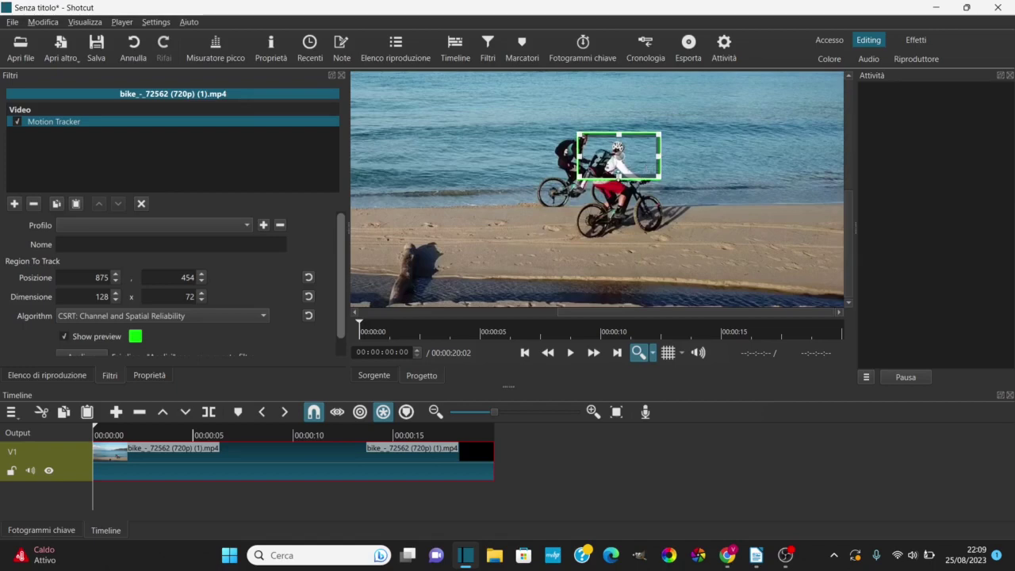
left_click_drag(618, 180, 616, 239)
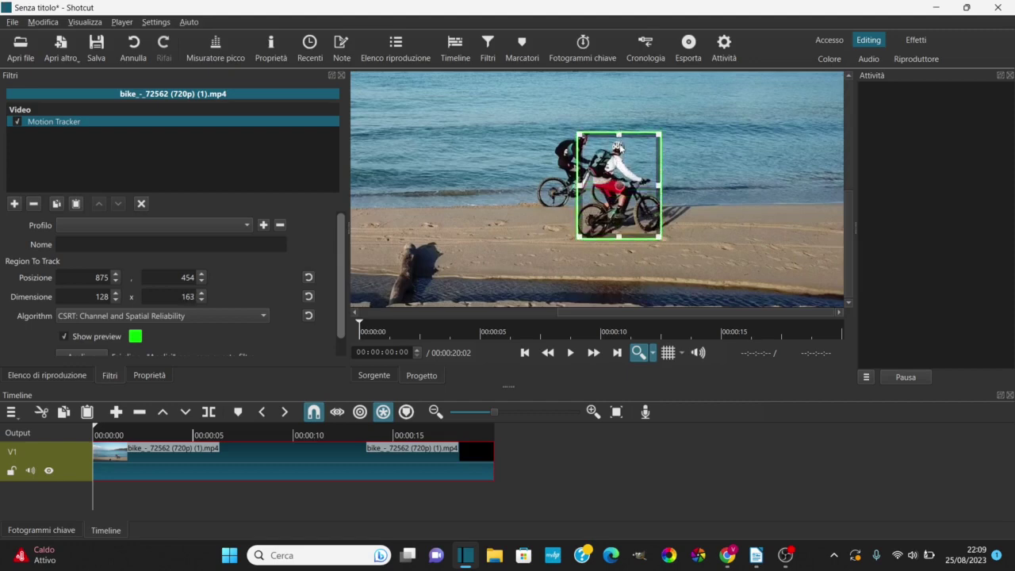
left_click_drag(619, 134, 619, 138)
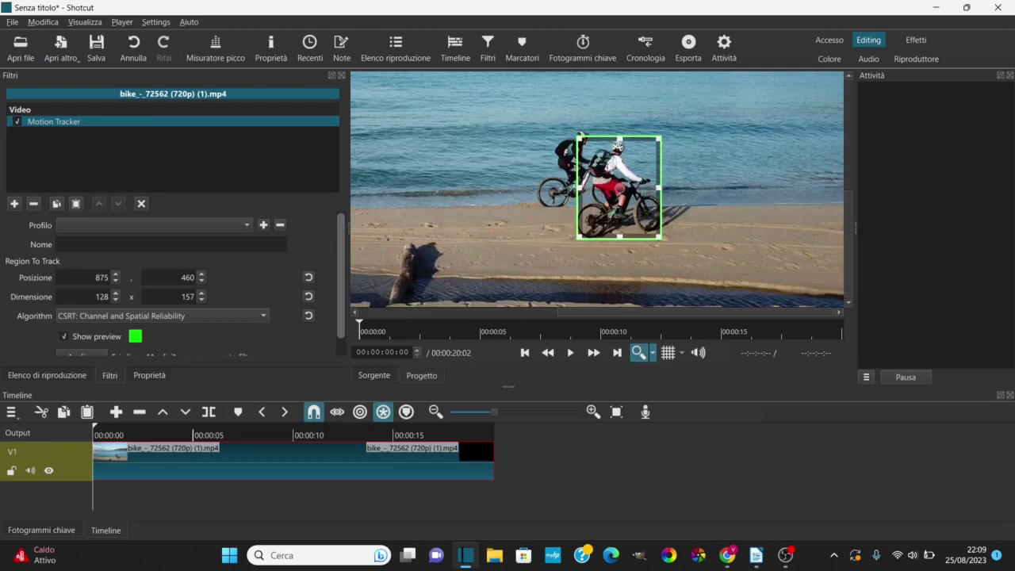
left_click_drag(579, 188, 584, 188)
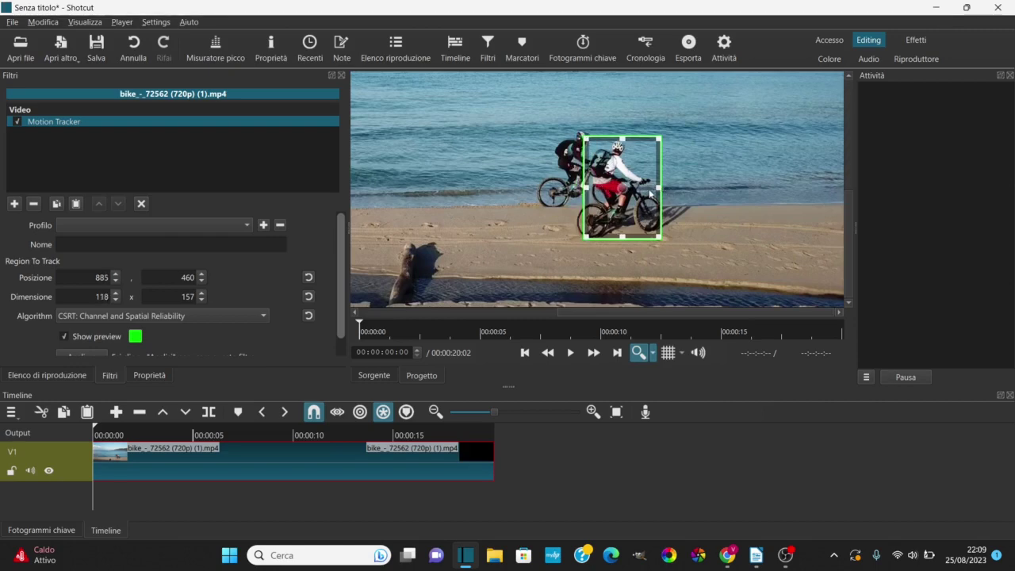
left_click_drag(651, 192, 646, 192)
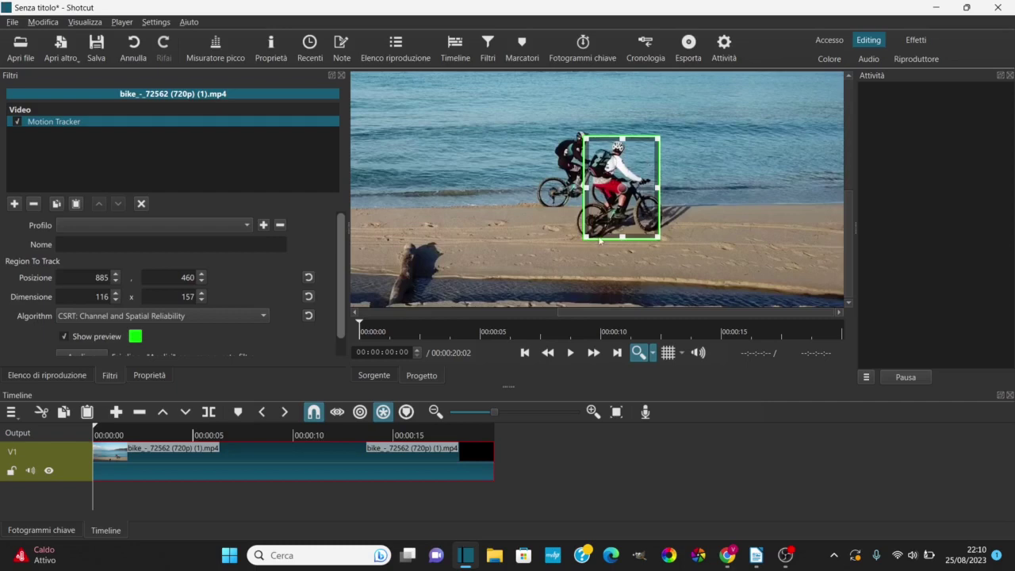
Switch the Motion Tracker's preview display off and on several times, leaving it enabled.
left_click_drag(343, 249, 331, 317)
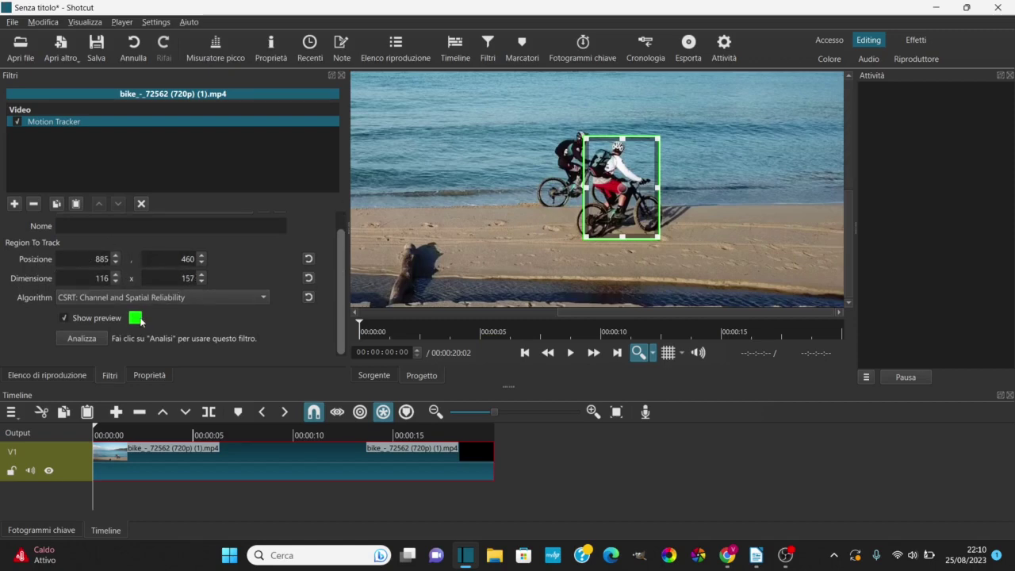
left_click(64, 318)
left_click(64, 318)
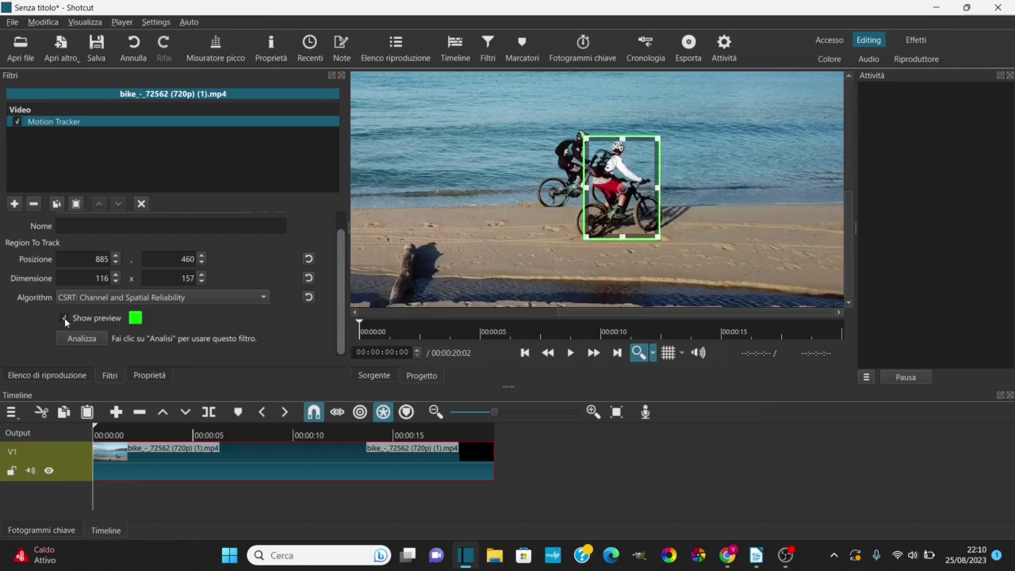
left_click(64, 319)
left_click(64, 318)
left_click(64, 318)
left_click(64, 318)
left_click(64, 318)
left_click(65, 318)
left_click(64, 318)
left_click(65, 319)
Change the tracker's preview colour to orange (#ff5500) and restore it to green (#00ff00).
left_click(135, 318)
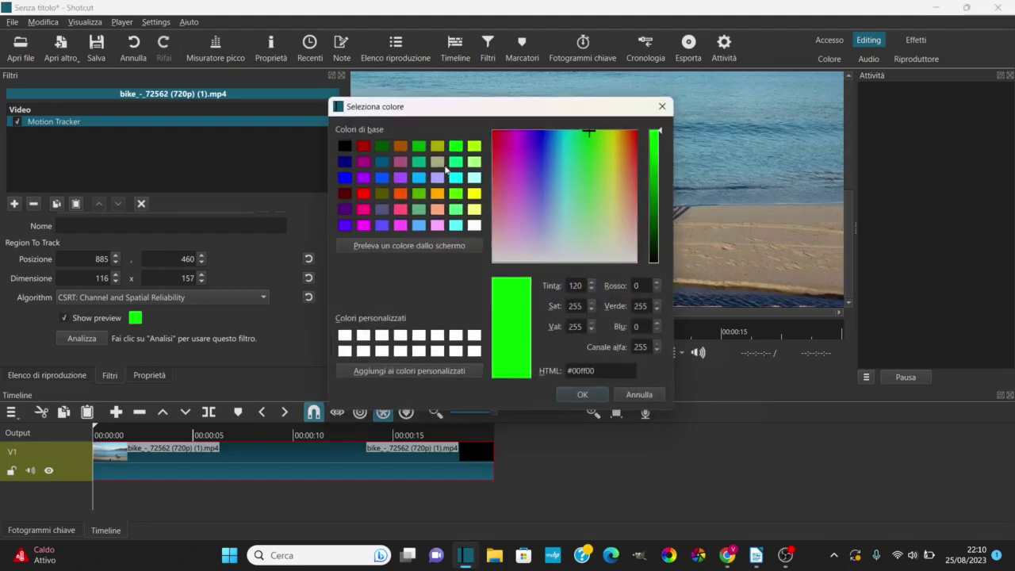
left_click(400, 194)
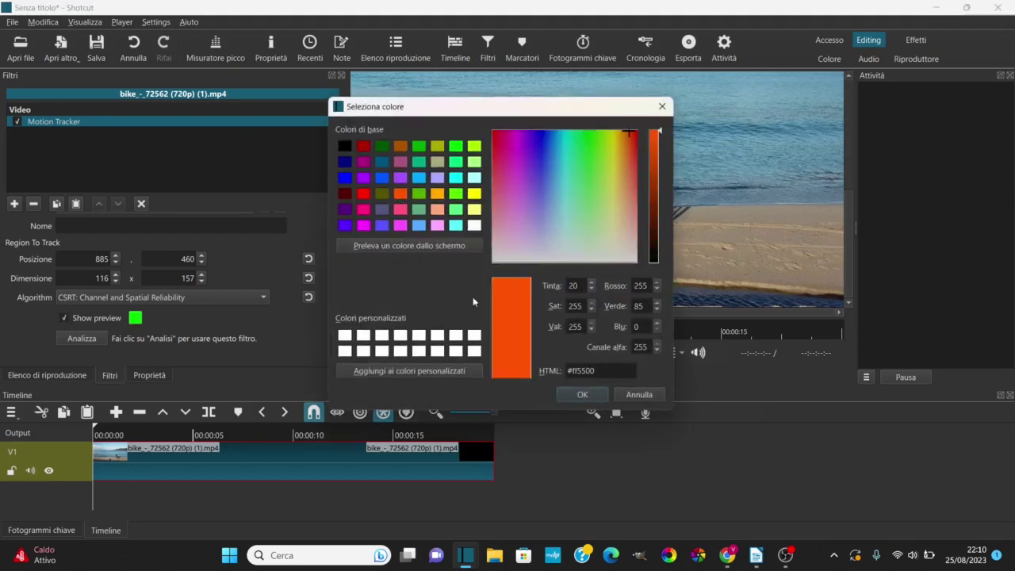
left_click(582, 395)
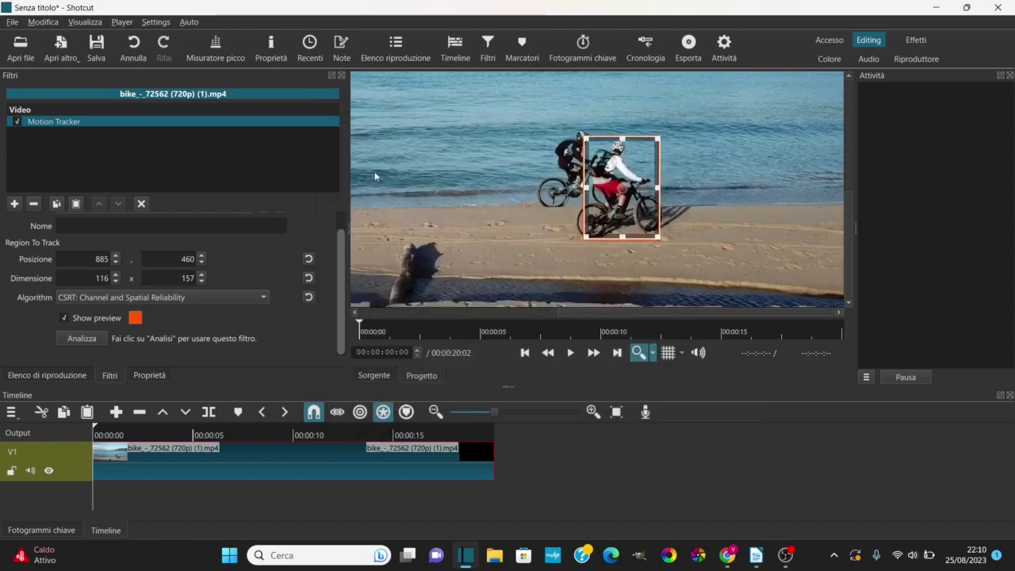
left_click(135, 319)
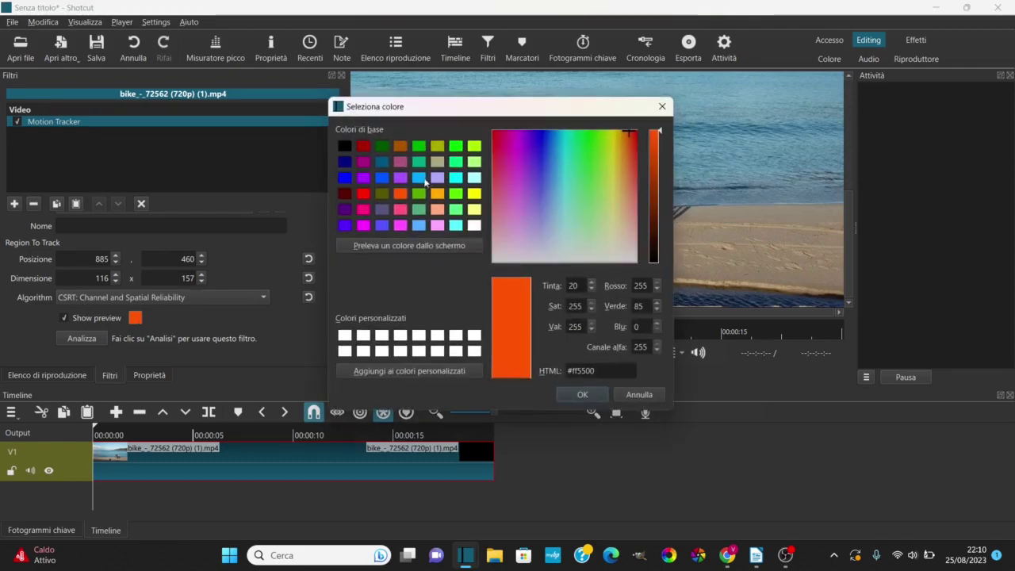
left_click(457, 146)
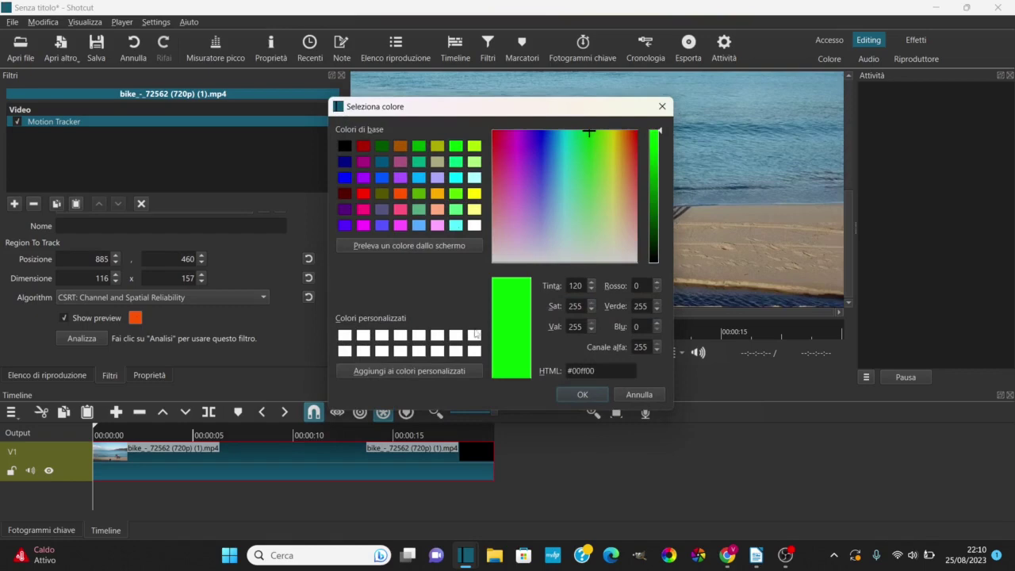
left_click(582, 394)
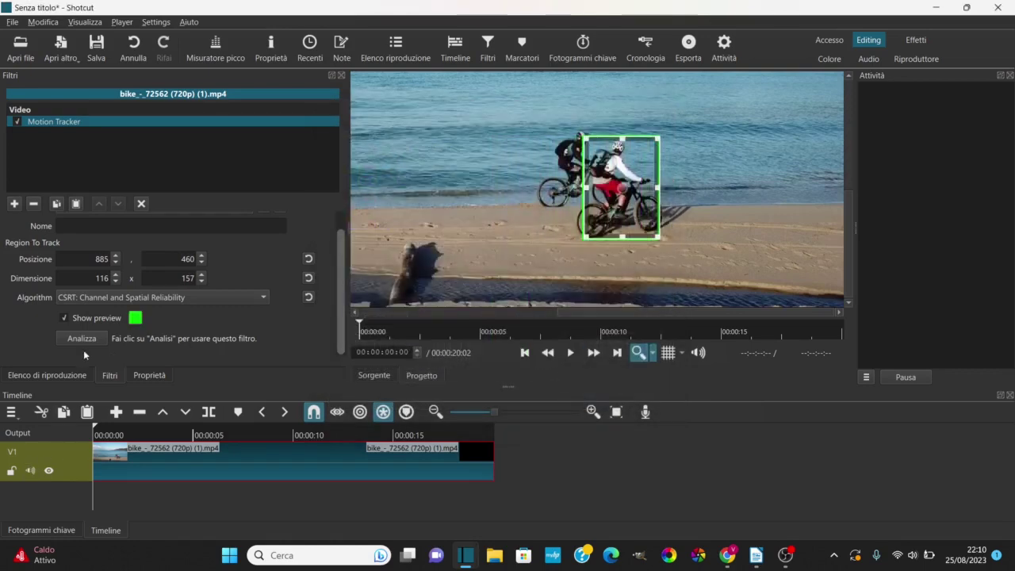
Run the Motion Tracker analysis on the bike clip.
left_click(81, 339)
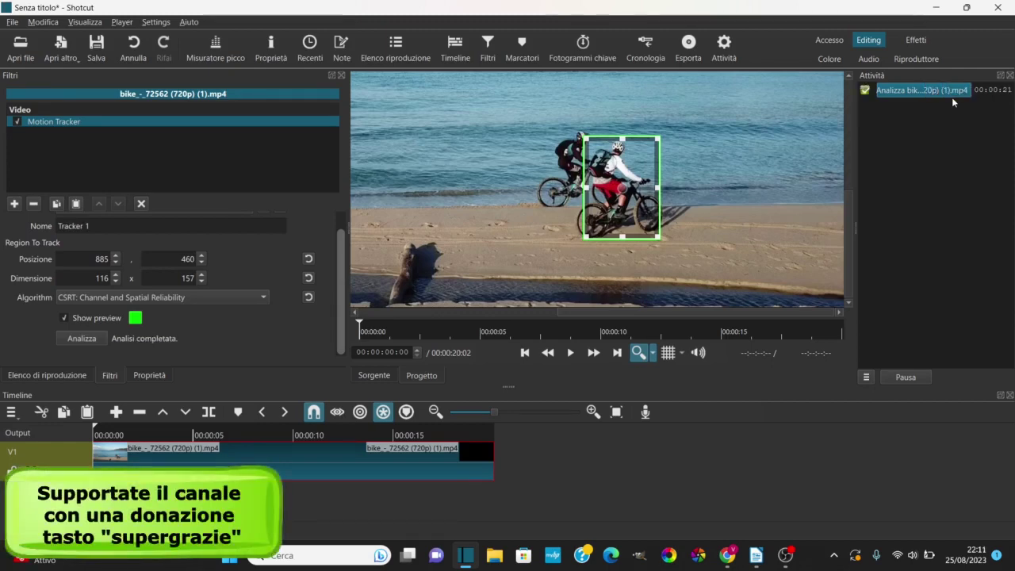
Play the tracked clip at adaptive zoom, move the region rectangle off the cyclist to about 1013, 202, and return to the start.
left_click(653, 353)
left_click(656, 380)
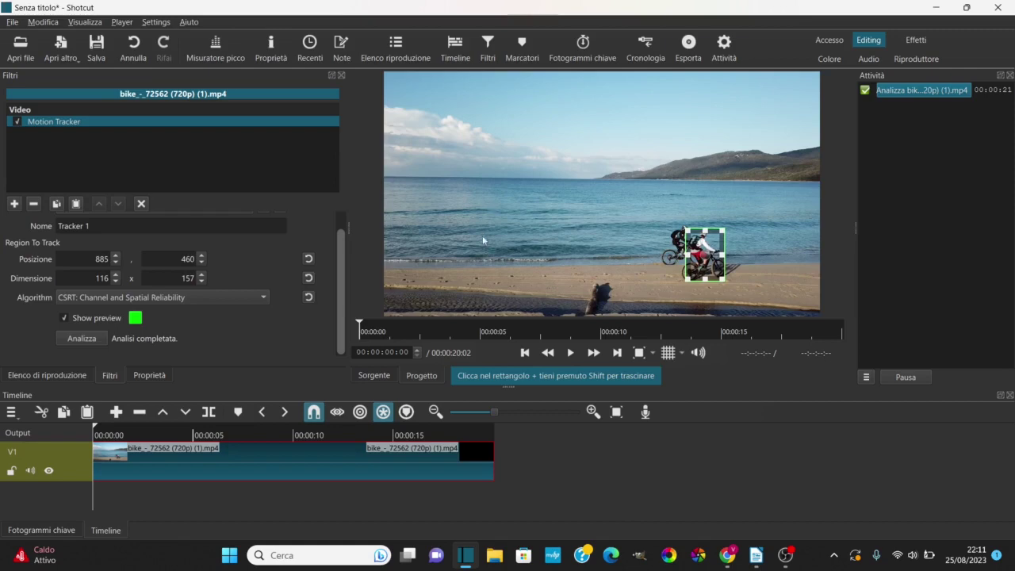
left_click(572, 354)
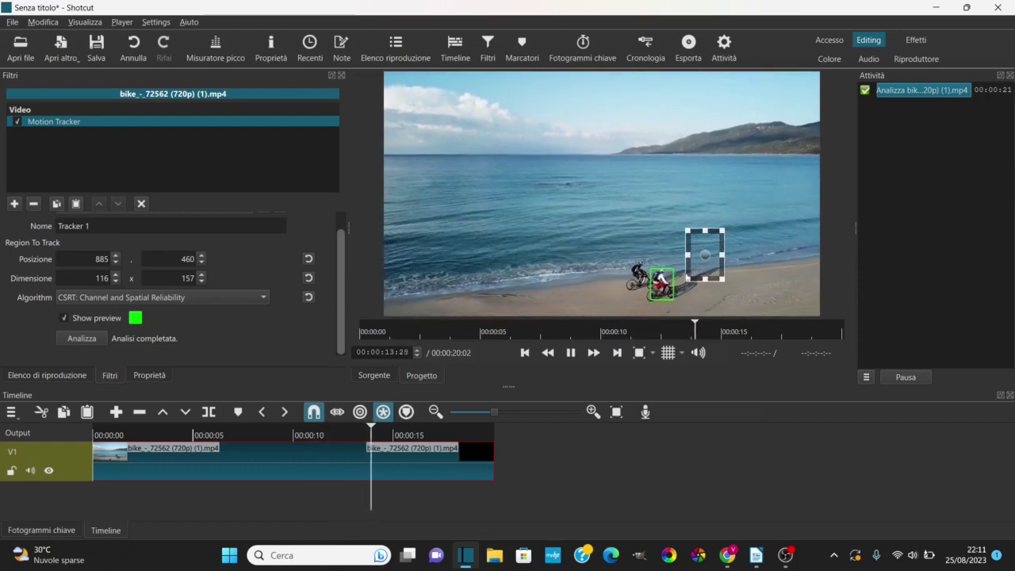
left_click_drag(713, 252, 756, 162)
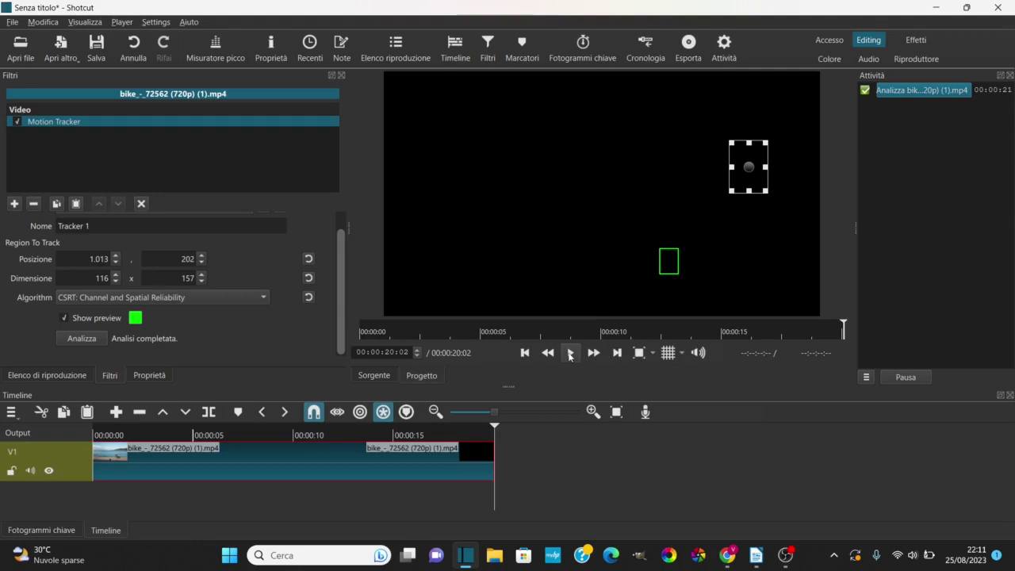
left_click(524, 352)
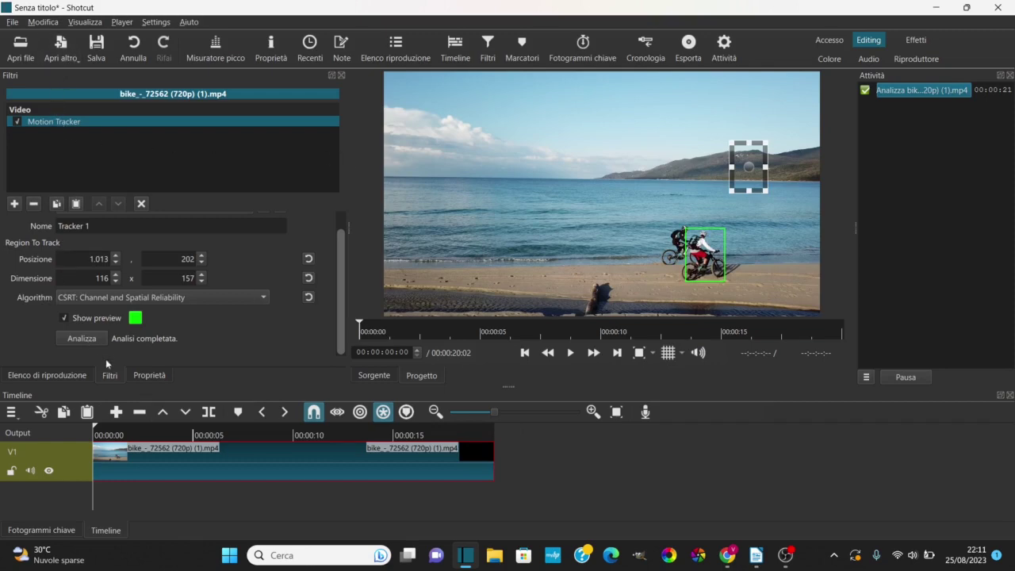
Switch to LibreOffice Writer and review the list of filters that can use Motion Tracker data, highlighting the text and size-position-rotation entries.
left_click(65, 376)
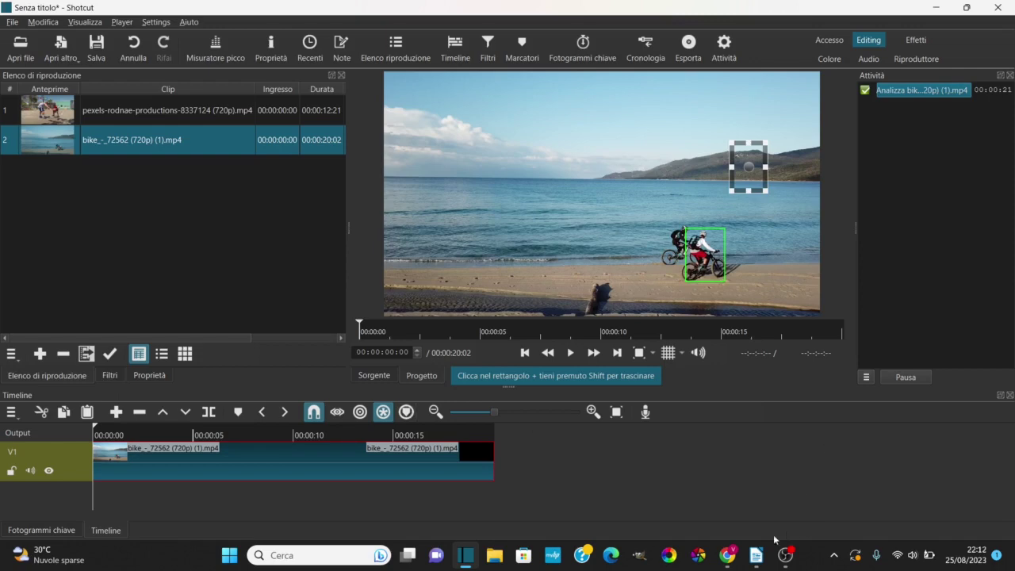
left_click(756, 555)
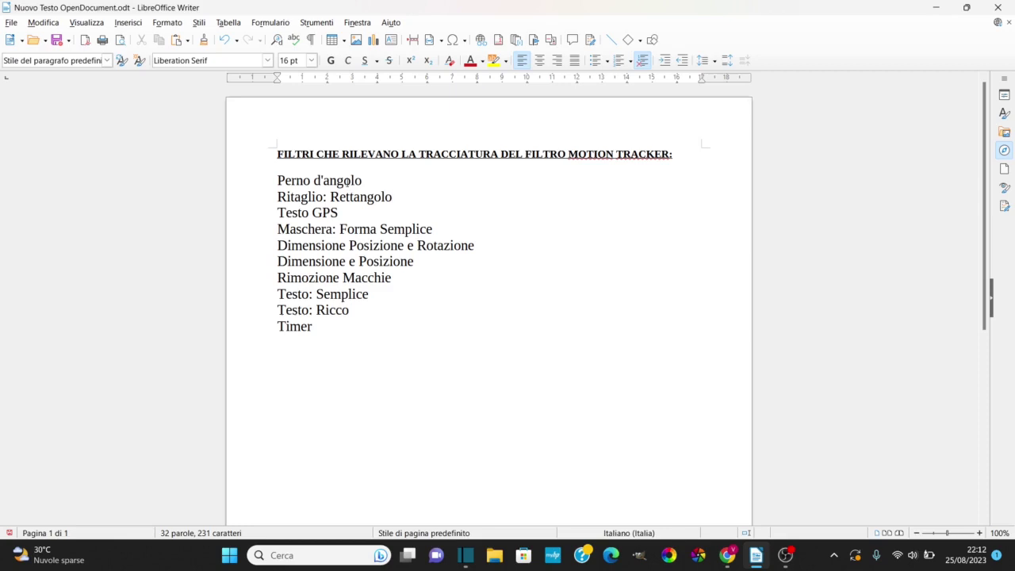
left_click_drag(286, 246, 469, 246)
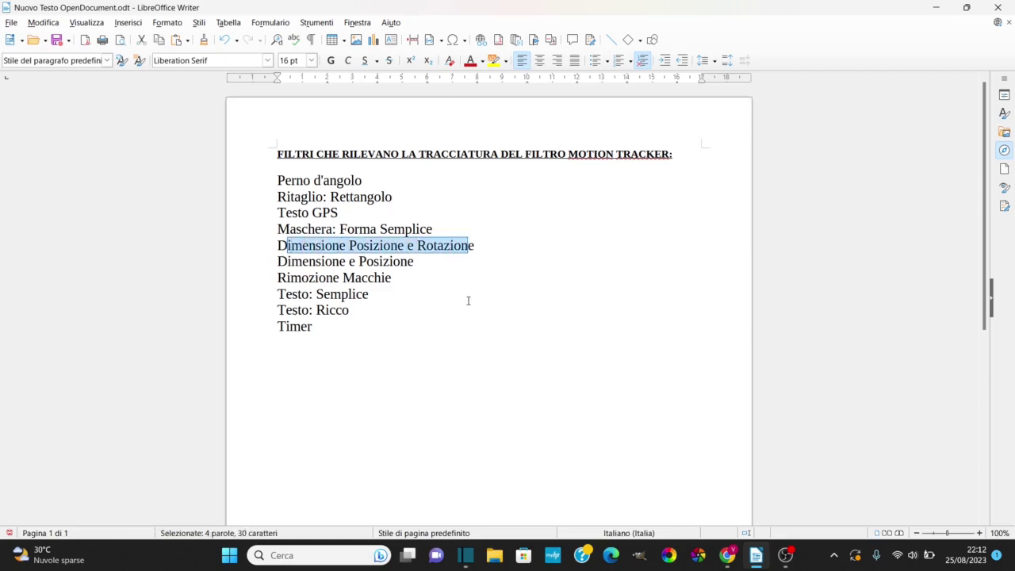
left_click_drag(278, 294, 378, 308)
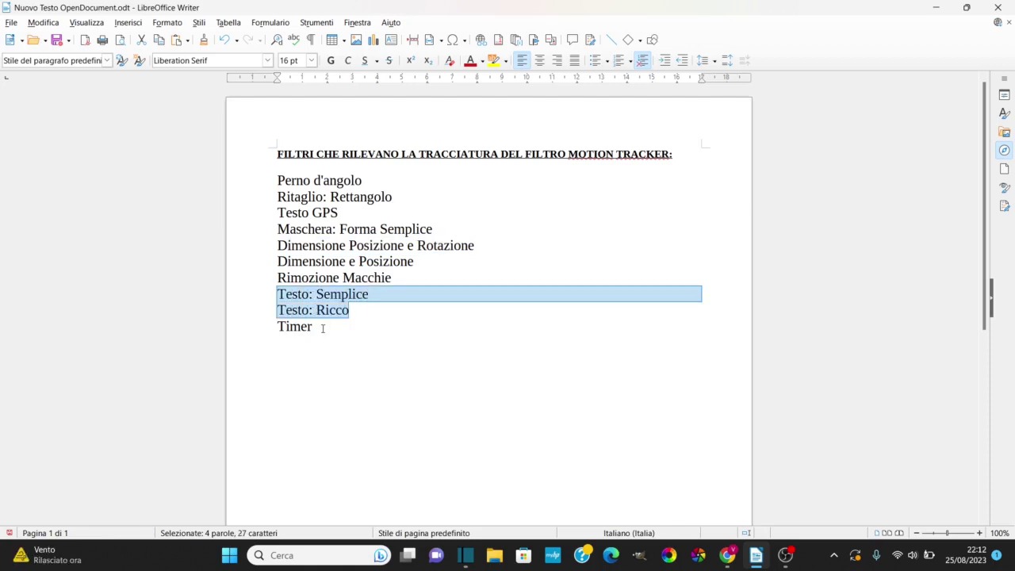
left_click(388, 311)
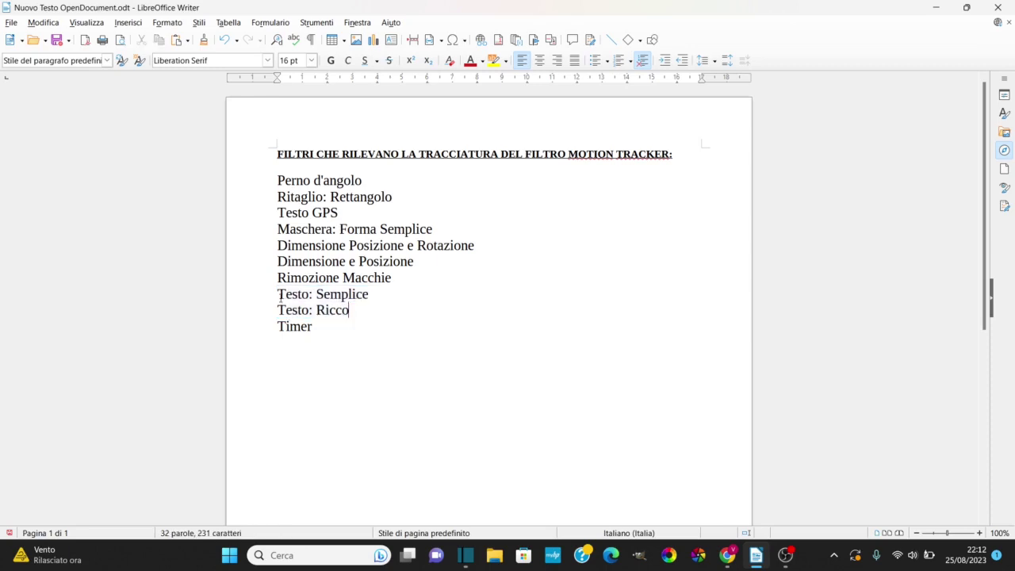
left_click_drag(286, 294, 358, 294)
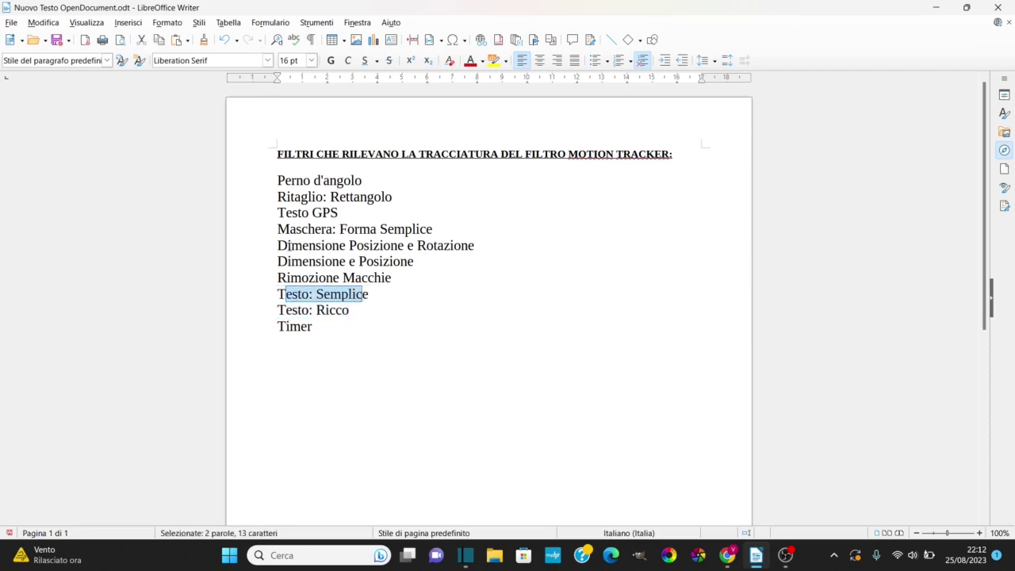
left_click_drag(286, 245, 475, 246)
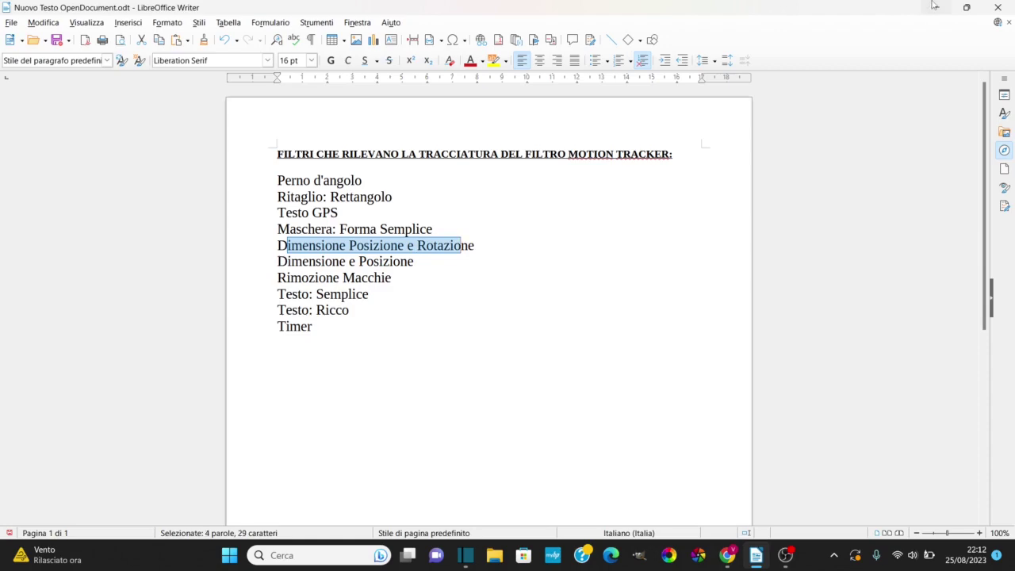
Return to Shotcut and add the Testo: semplice filter to the bike clip.
key("alt+Tab")
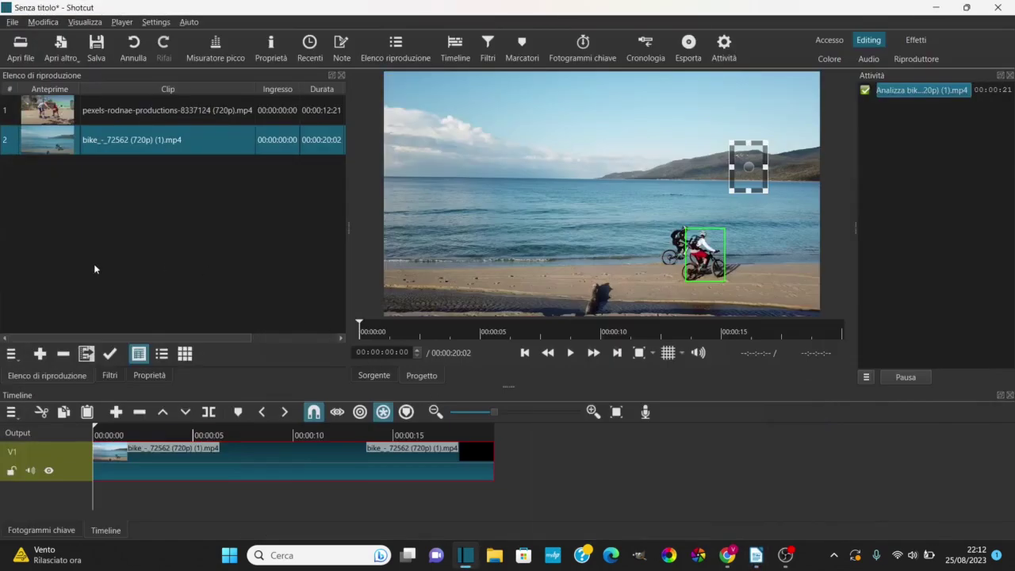
left_click(110, 375)
left_click(103, 122)
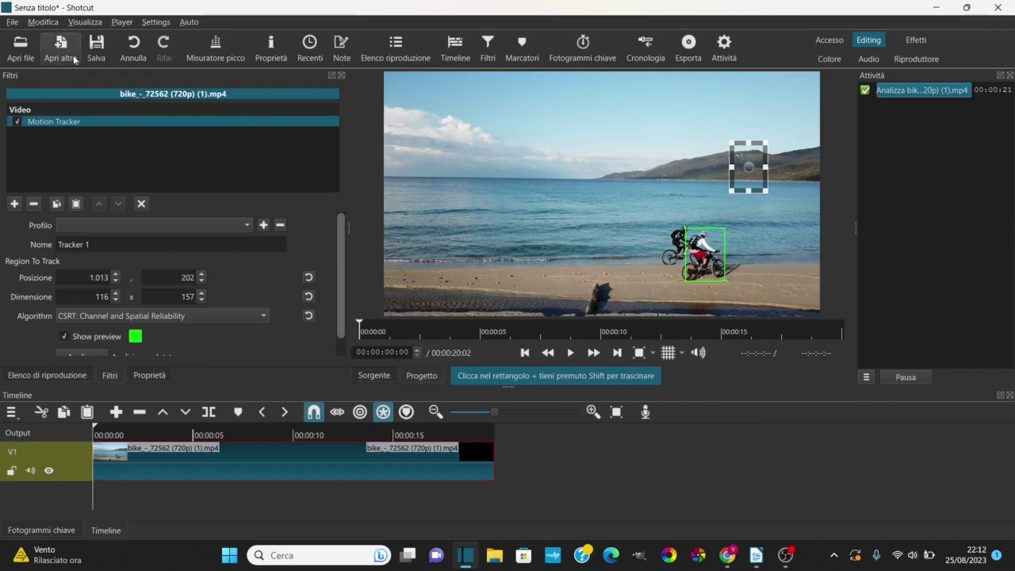
left_click(14, 203)
type("TESTO")
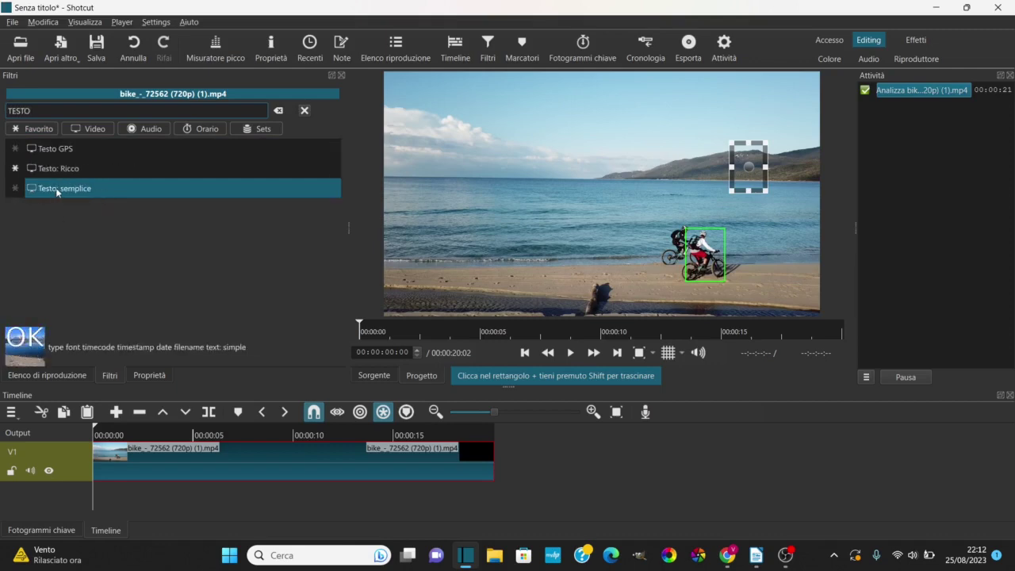
left_click(99, 190)
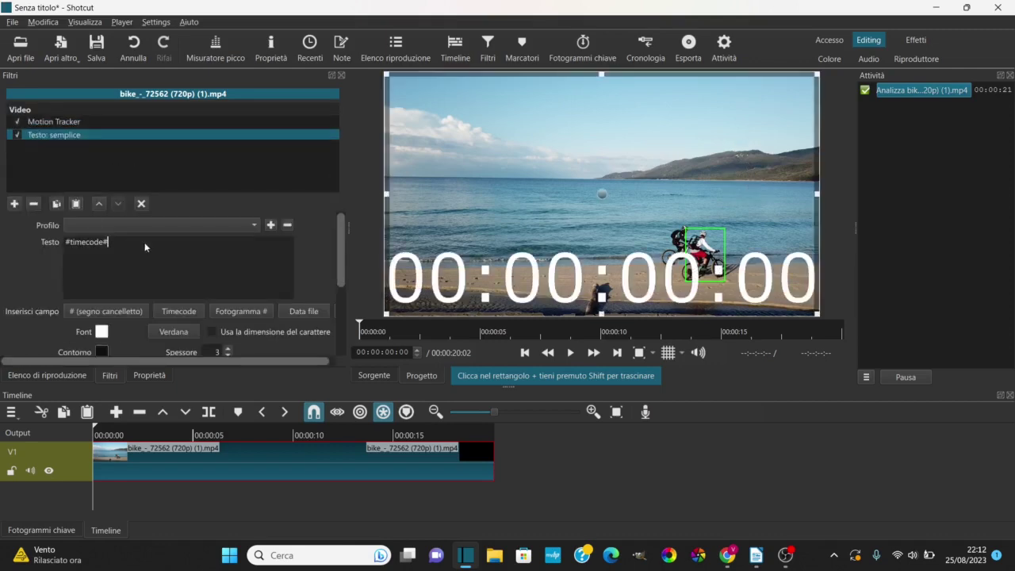
Replace the text filter's timecode placeholder with the cyclist's first name.
left_click_drag(117, 241, 5, 249)
key("BackSpace")
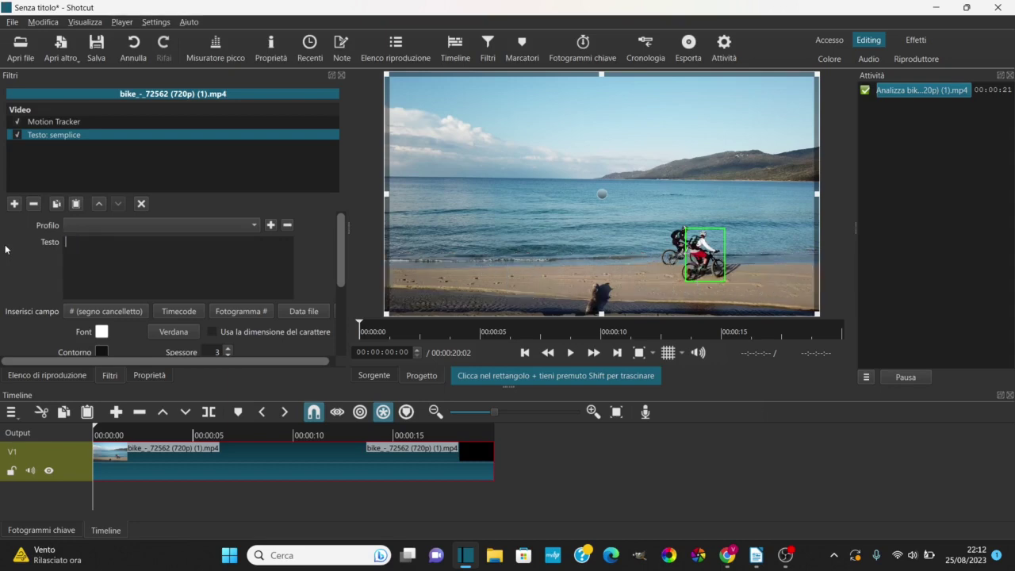
type("mARC")
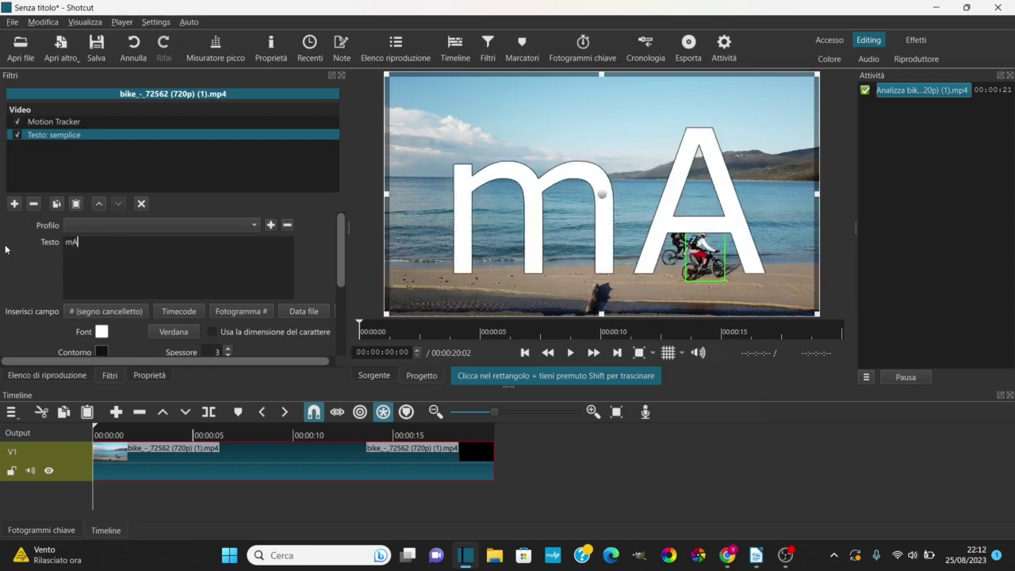
key("BackSpace")
key("BackSpace")
key("BackSpace")
key("BackSpace")
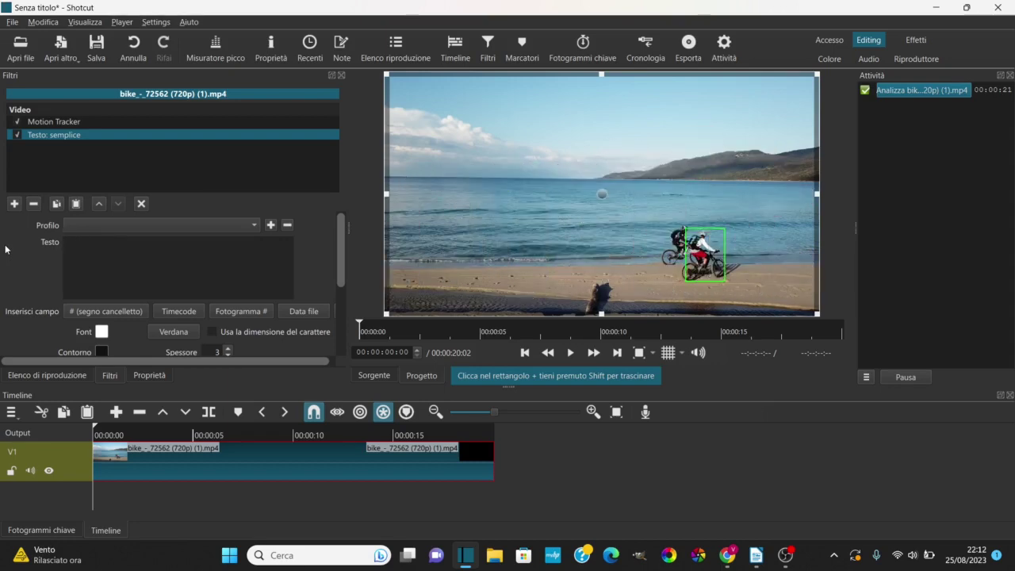
type("Marco")
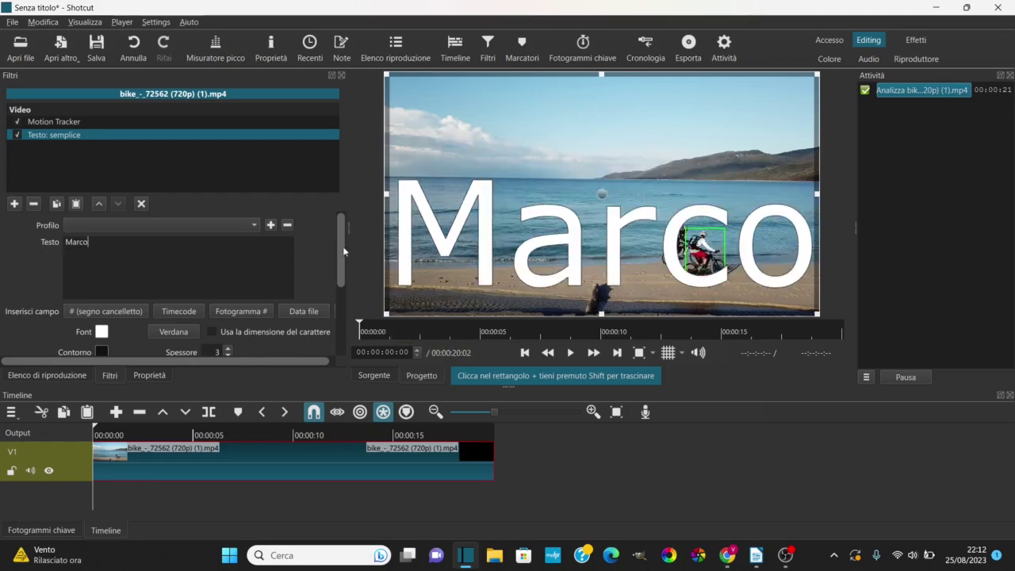
Shrink the text box to about 189 x 72 at position 825, 243, above the cyclists.
scroll(344, 251, "down", 3)
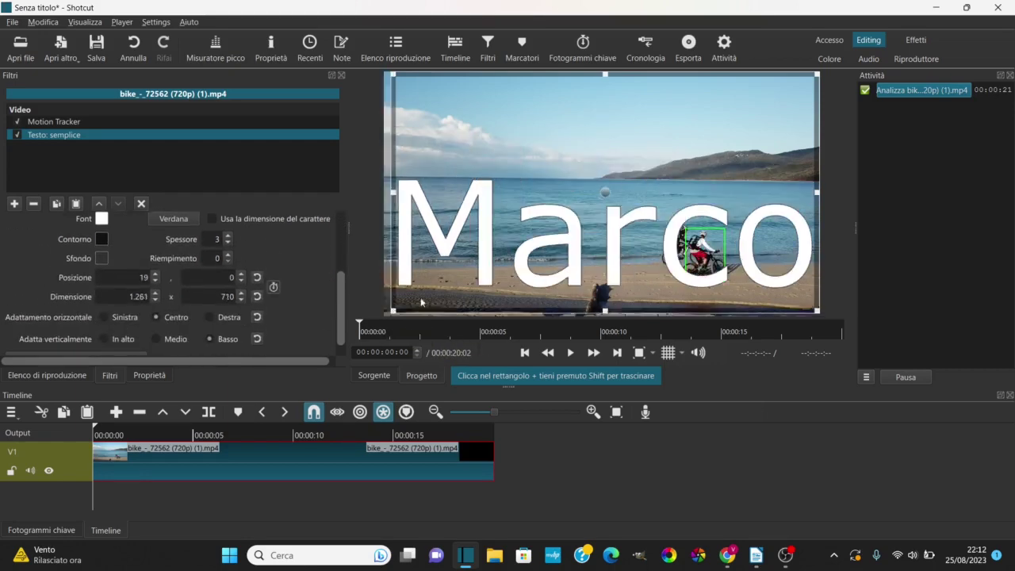
left_click_drag(421, 303, 681, 187)
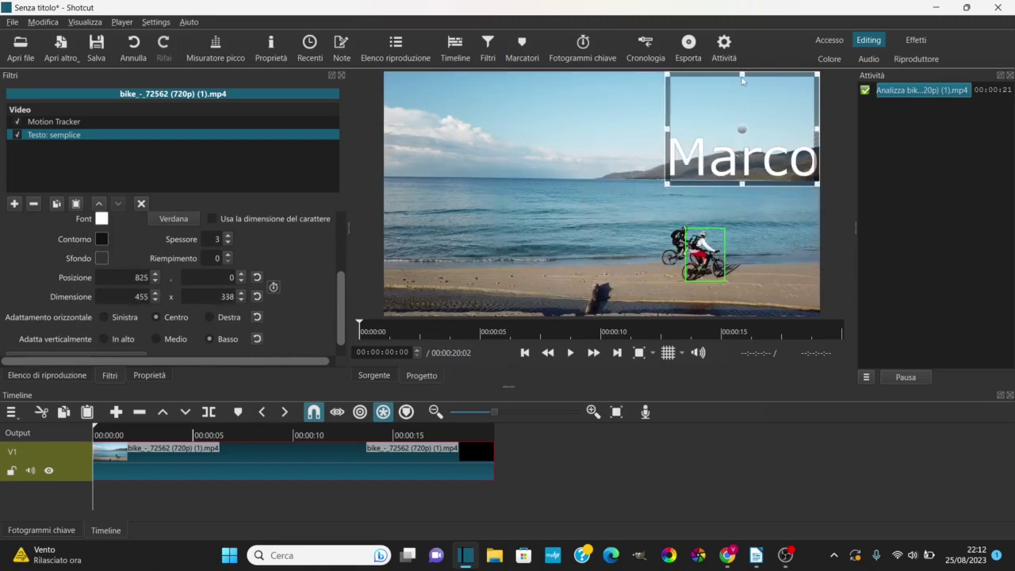
left_click_drag(742, 79, 745, 167)
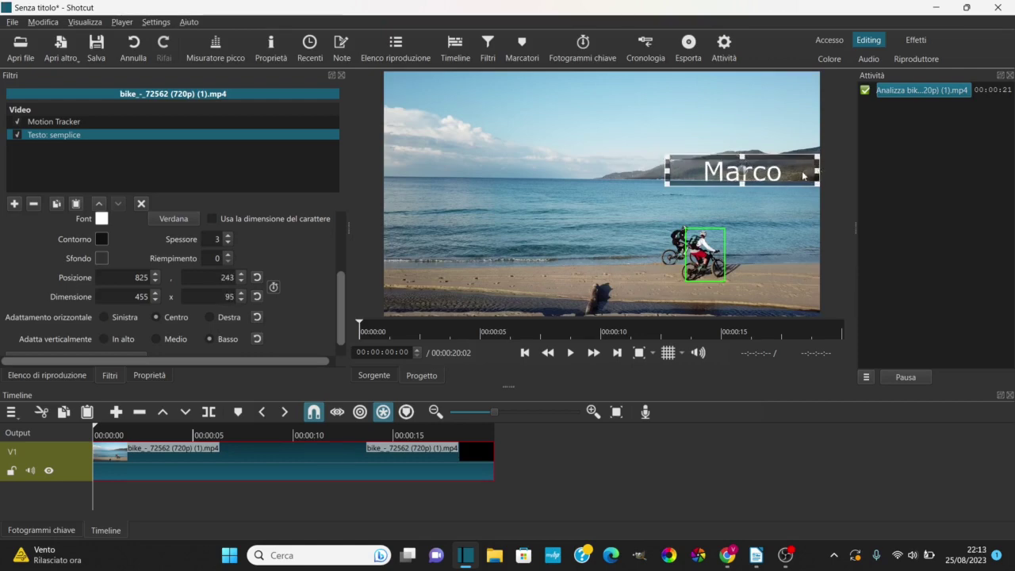
left_click_drag(818, 171, 728, 178)
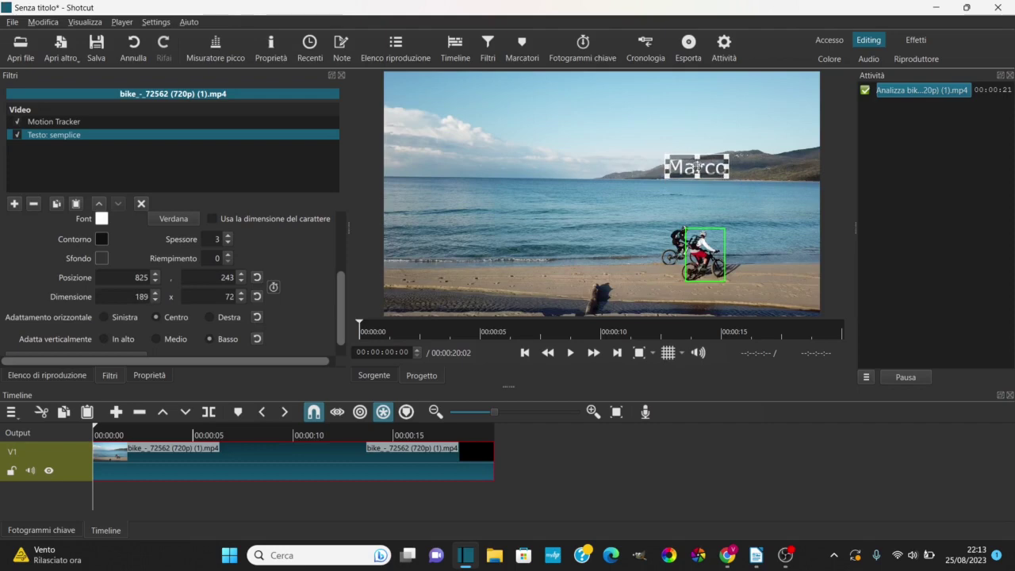
At 100% preview zoom, place the text box just above the front cyclist's head at about 851, 393, and restore adaptive zoom.
left_click(653, 354)
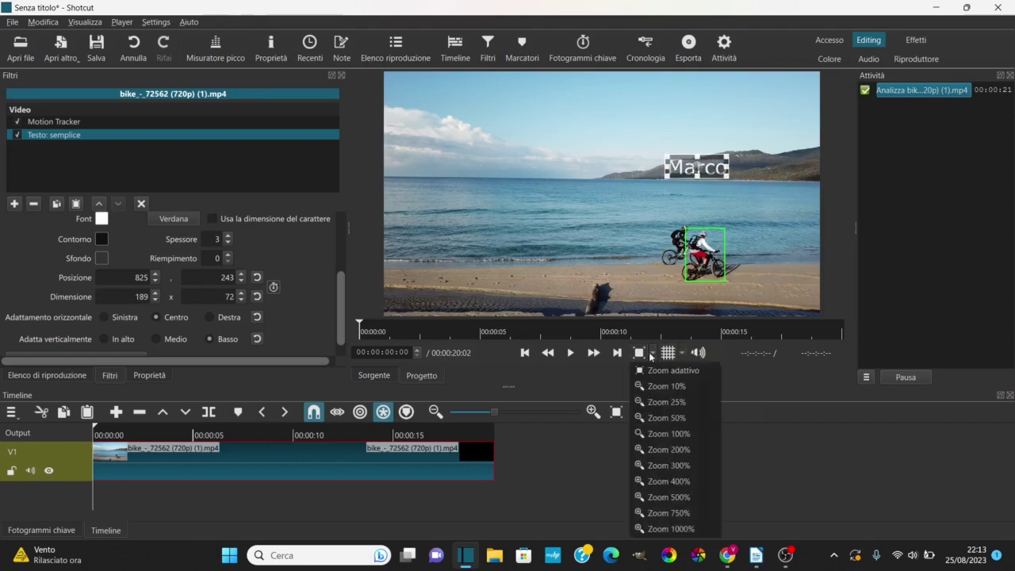
left_click(670, 433)
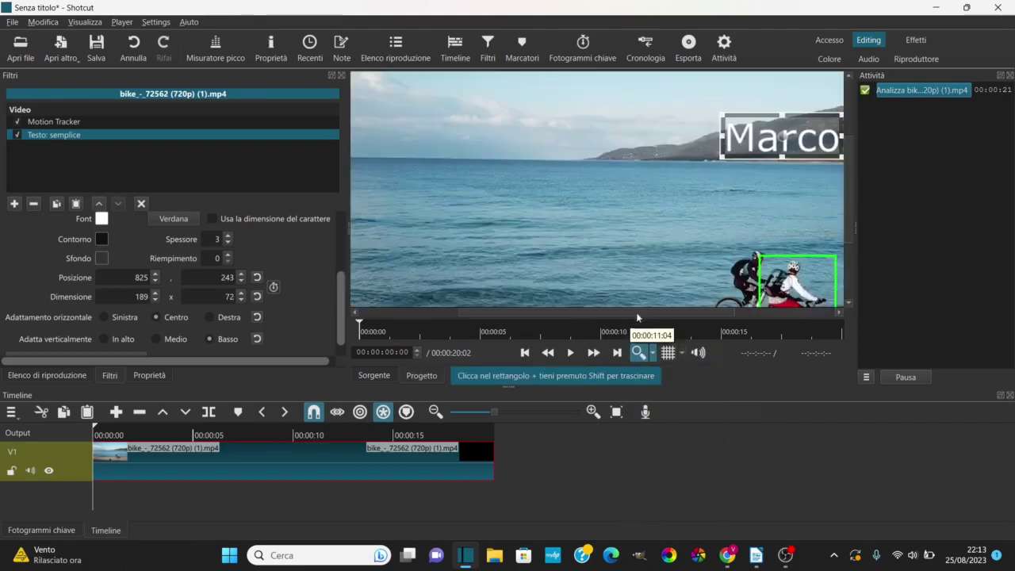
left_click_drag(637, 313, 772, 311)
mouse_move(849, 169)
left_mouse_down()
mouse_move(848, 200)
mouse_move(851, 170)
left_mouse_up()
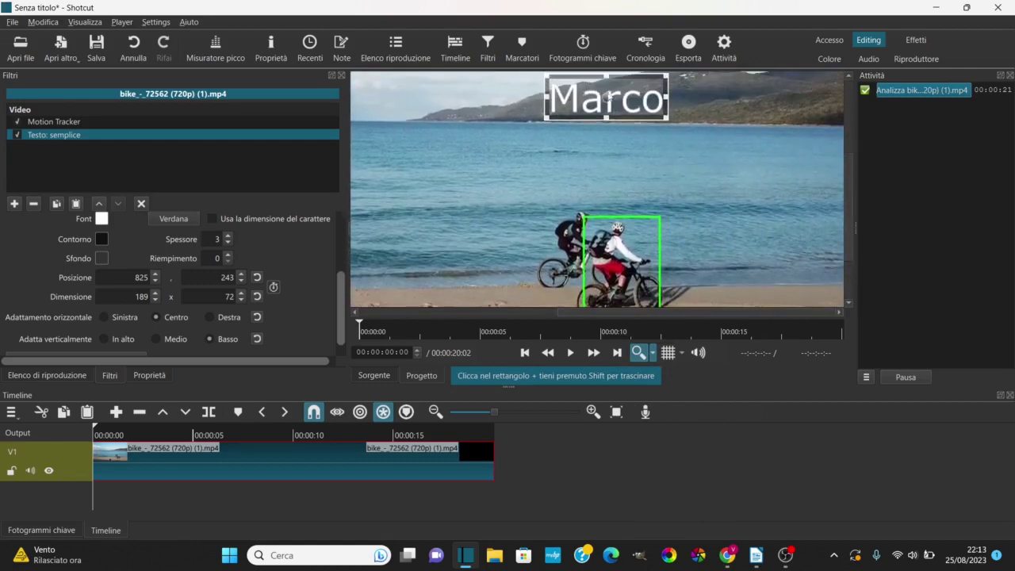
left_click_drag(608, 96, 627, 213)
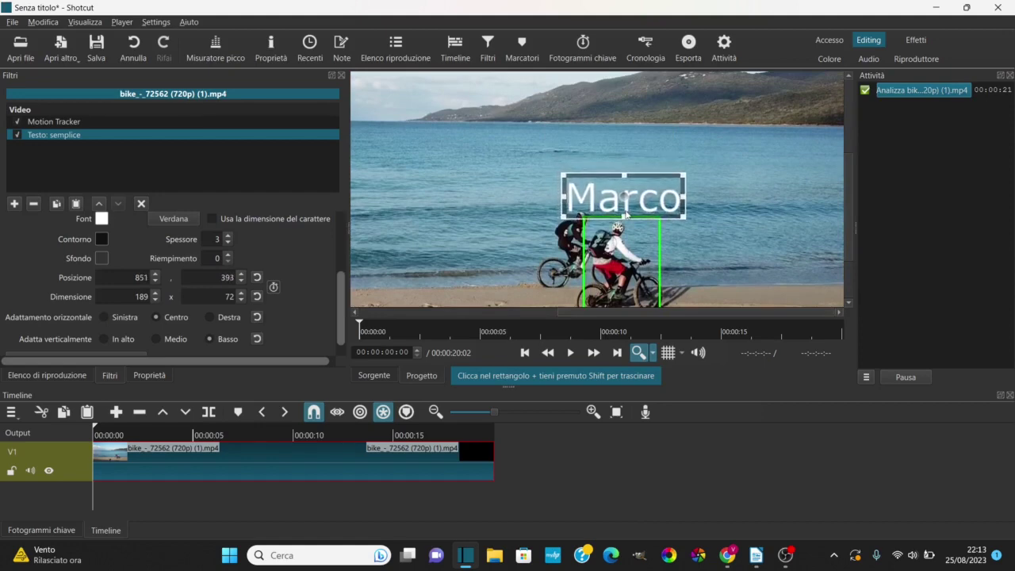
left_click(653, 354)
left_click(674, 373)
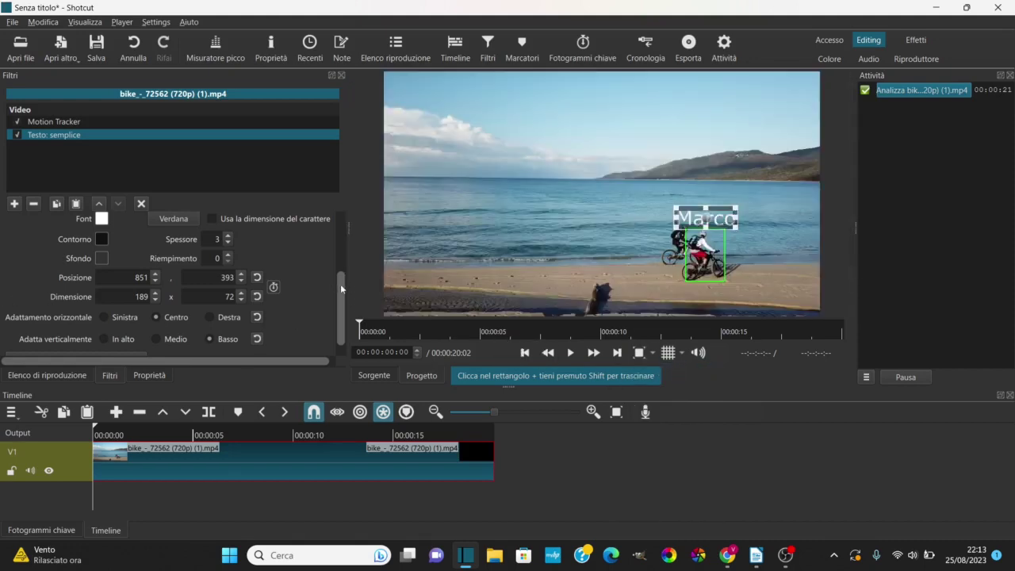
Load keyframes from Tracker 1 into the text filter with Relative Position from start, and play the clip to check the label.
scroll(340, 284, "down", 1)
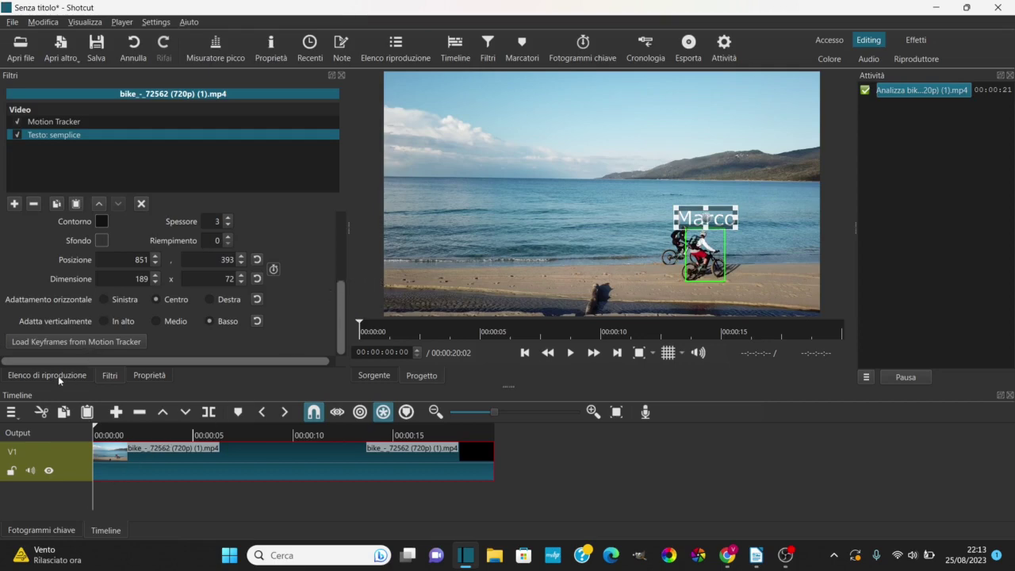
left_click(39, 530)
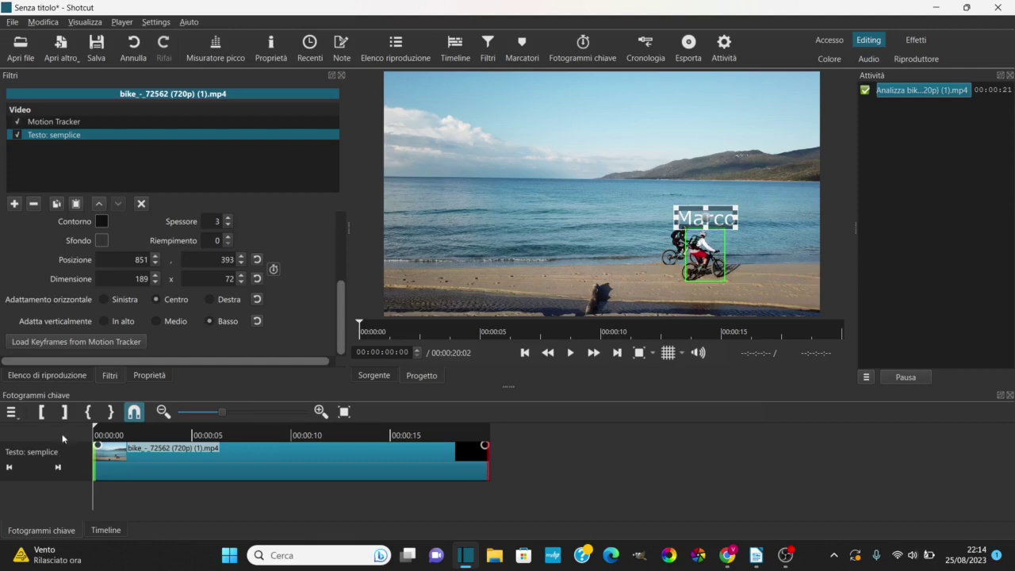
left_click(55, 341)
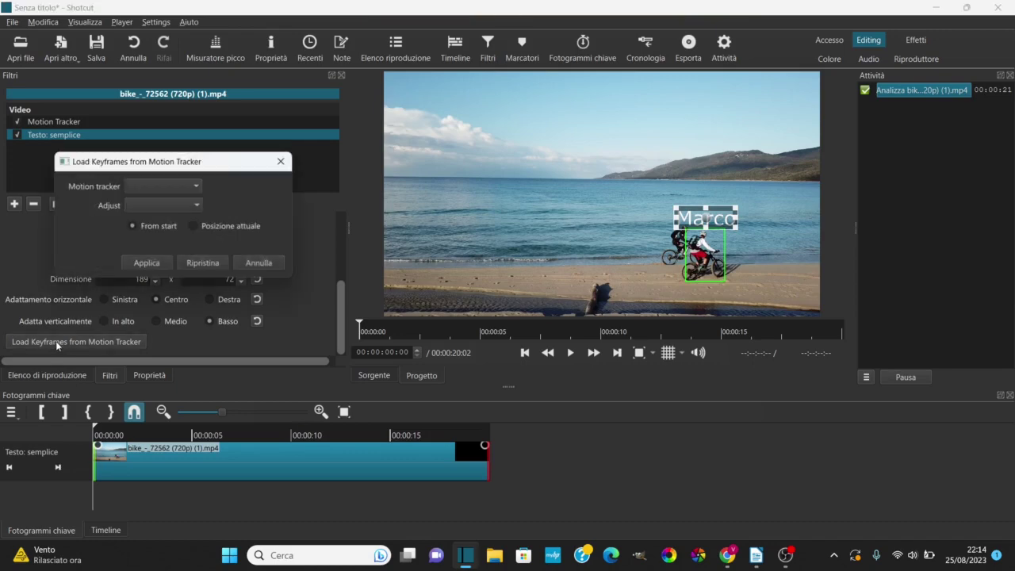
left_click(155, 184)
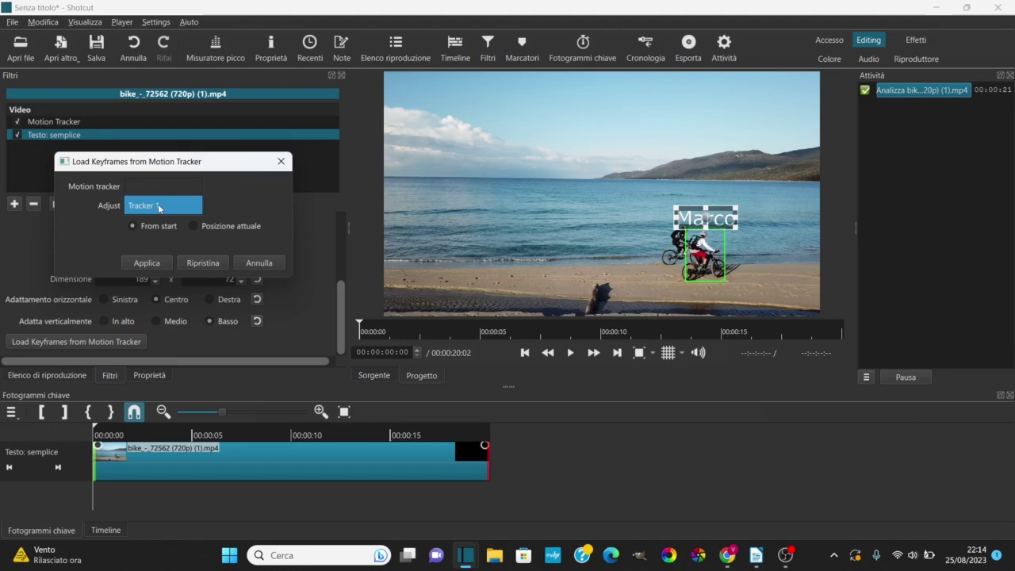
left_click(157, 204)
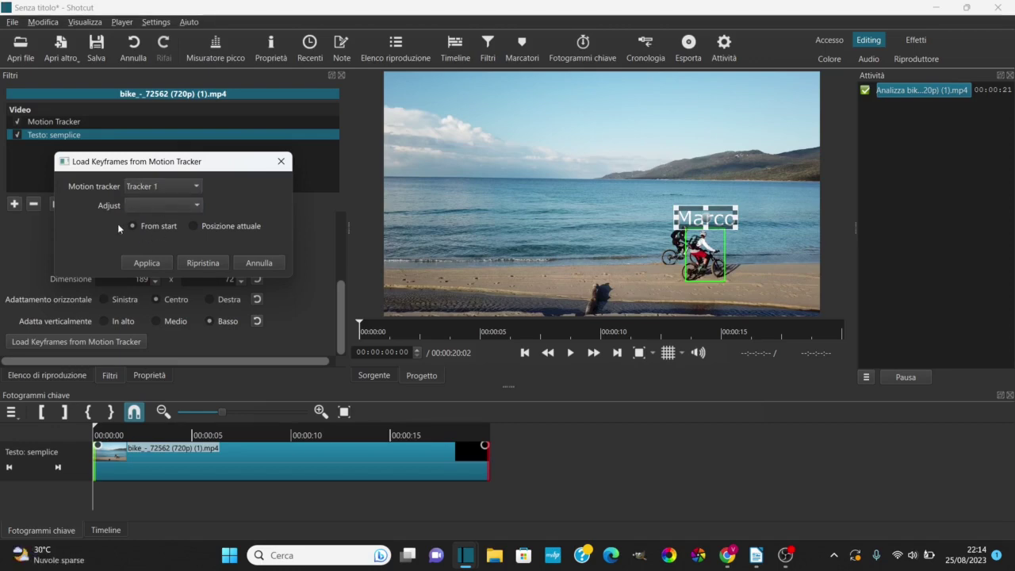
left_click(159, 204)
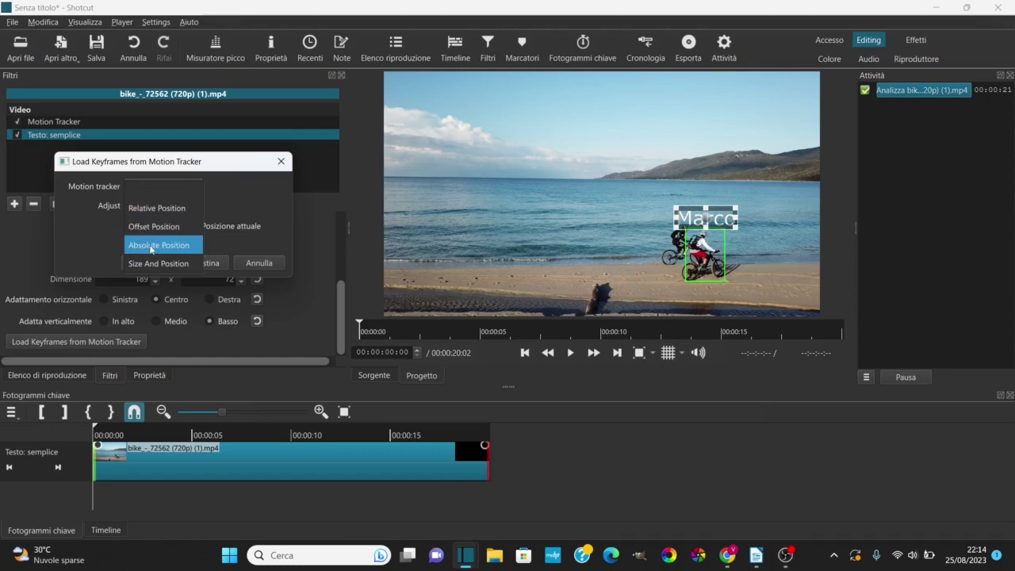
left_click(171, 210)
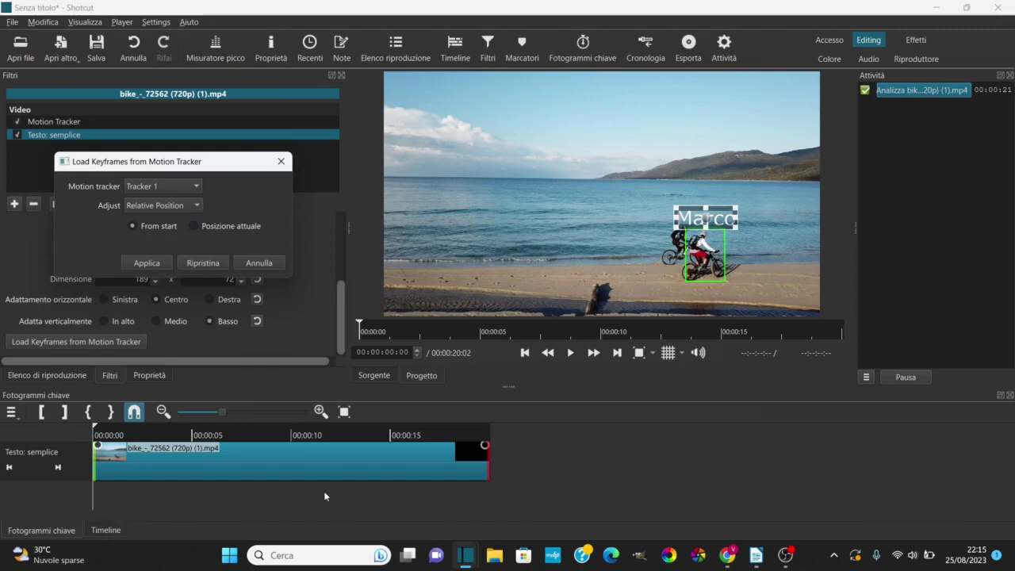
left_click(146, 262)
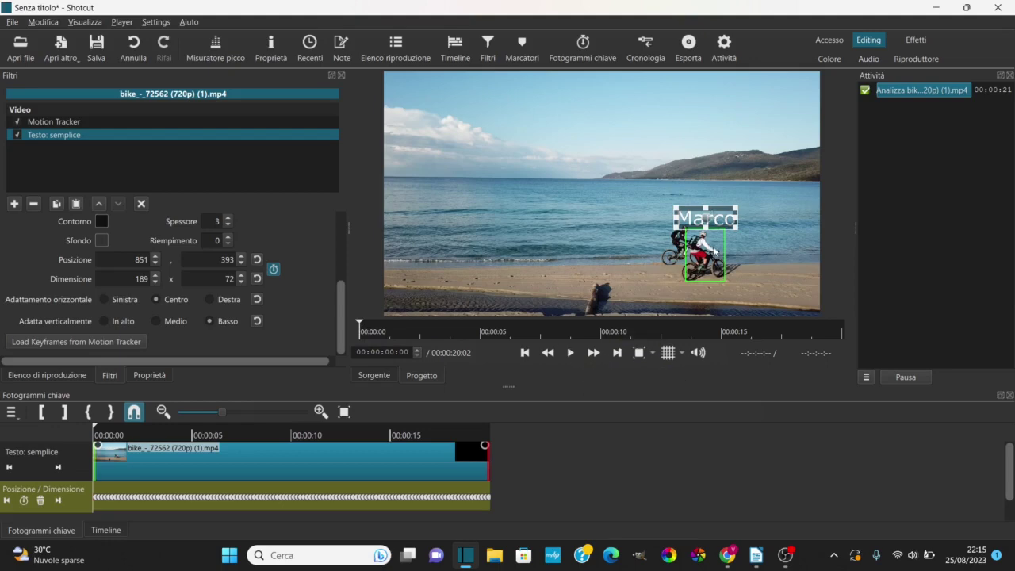
left_click(571, 353)
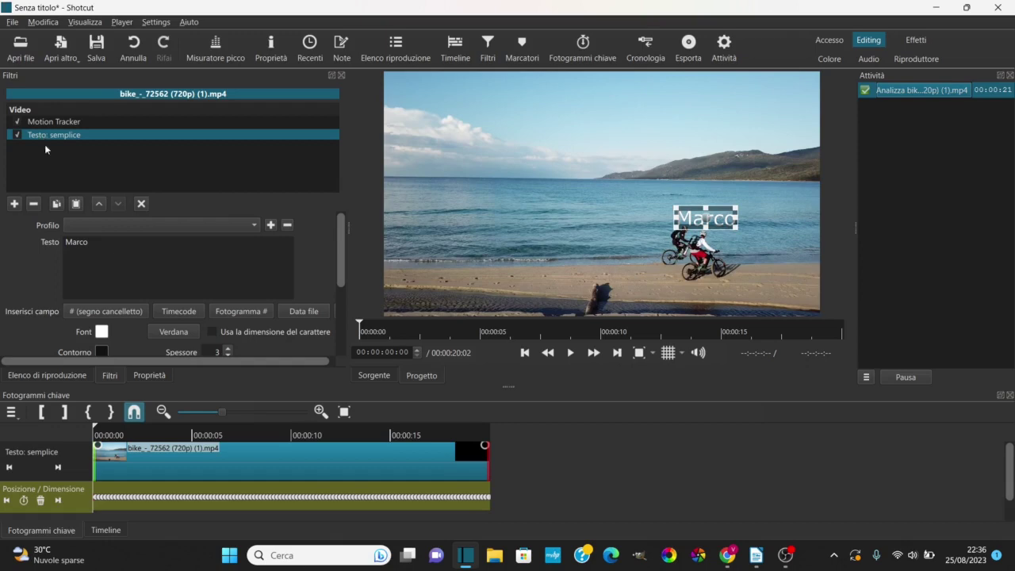
Add a second Motion Tracker filter to the bike clip and move its region to about 681, 425, near the rear cyclist.
left_click(13, 203)
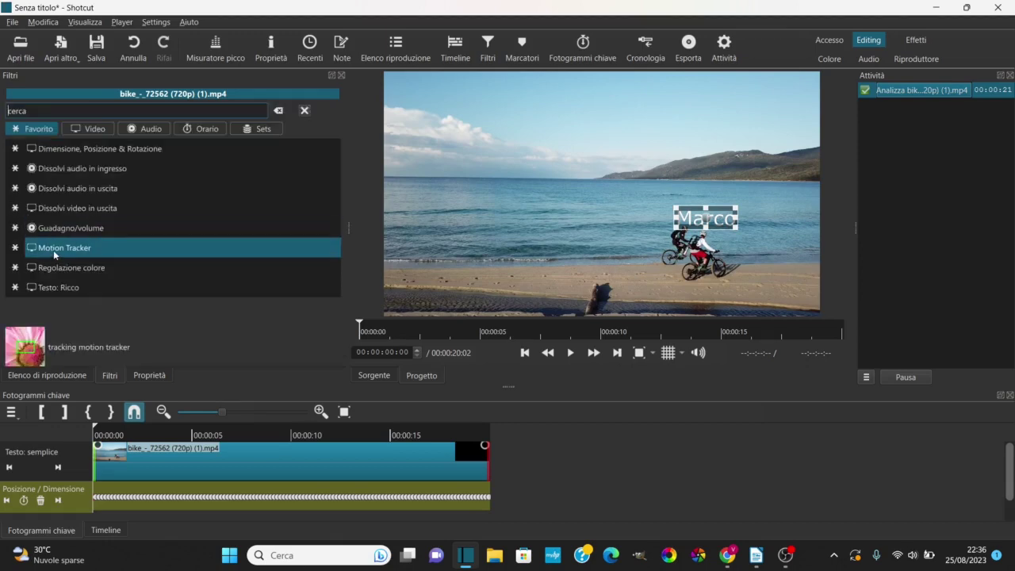
left_click(54, 252)
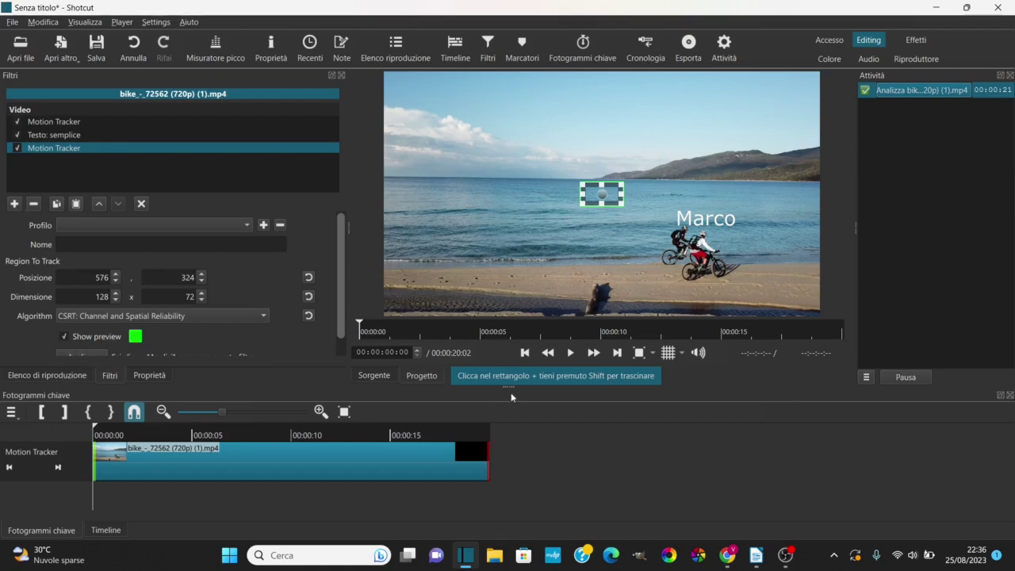
left_click_drag(602, 194, 638, 229)
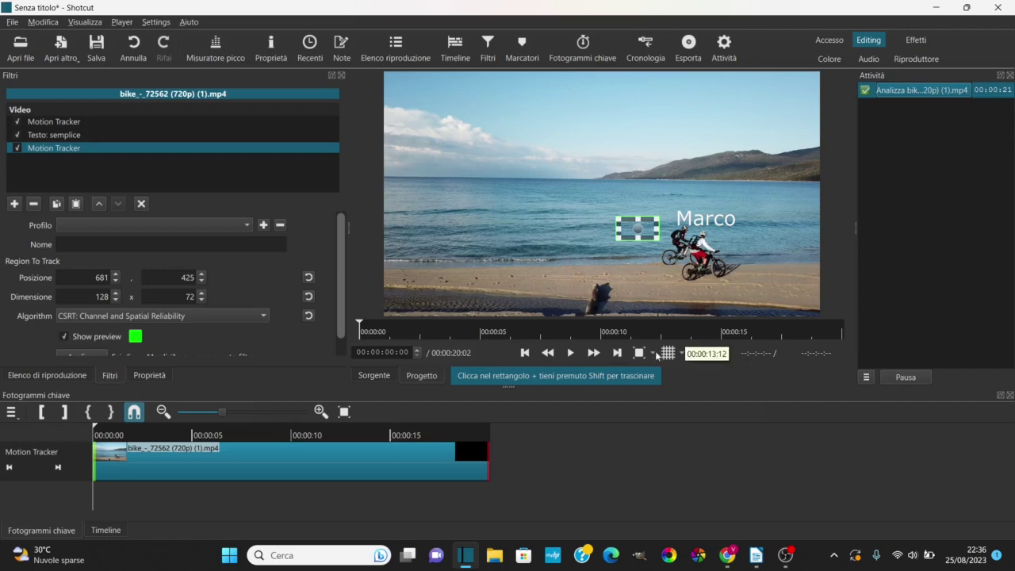
At 200% preview zoom, fit the second tracker's region around the rear cyclist, about 107 x 126 at 816, 448, and restore adaptive zoom.
left_click(653, 353)
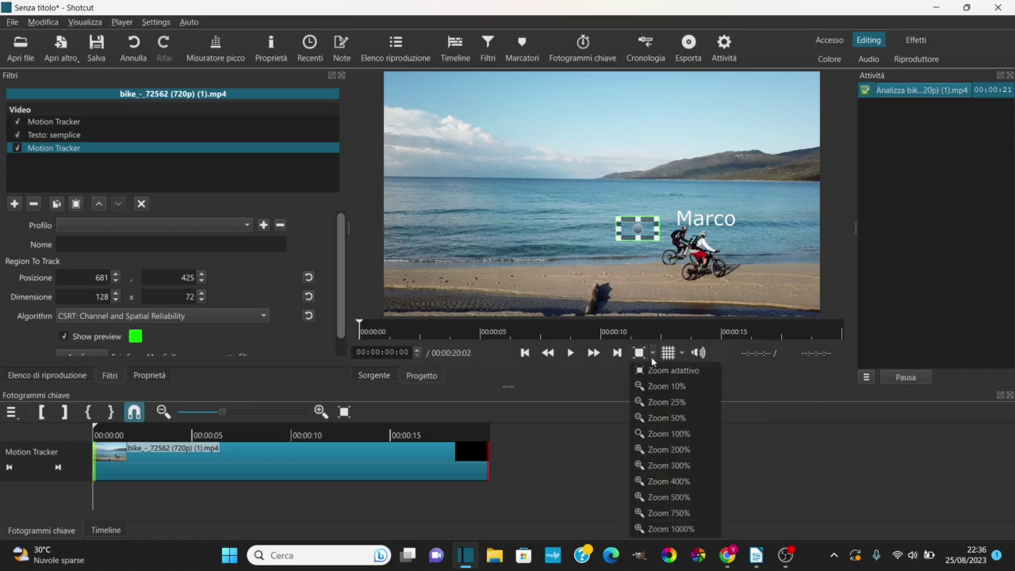
left_click(665, 449)
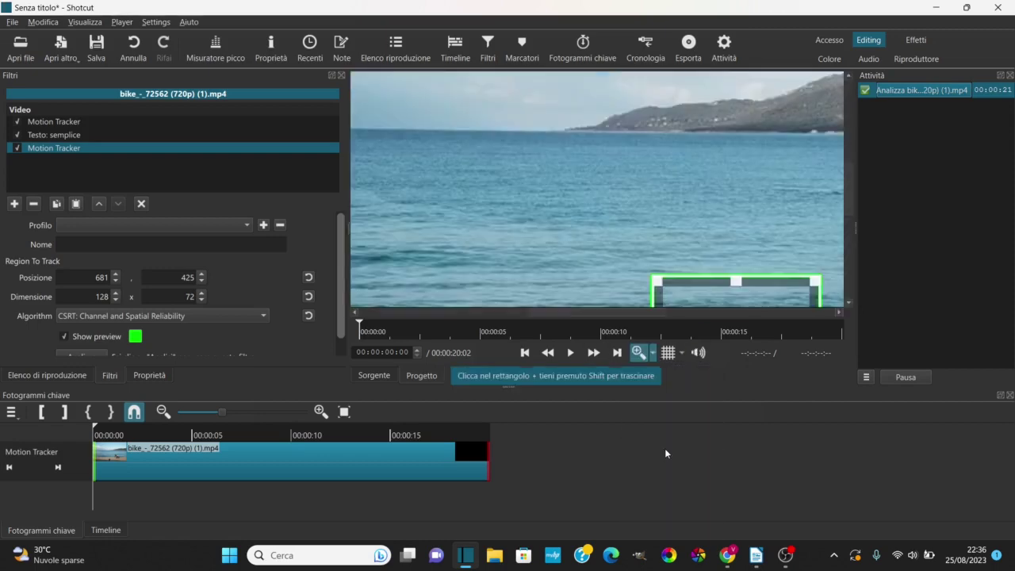
left_click_drag(626, 311, 718, 310)
left_click_drag(849, 178, 849, 250)
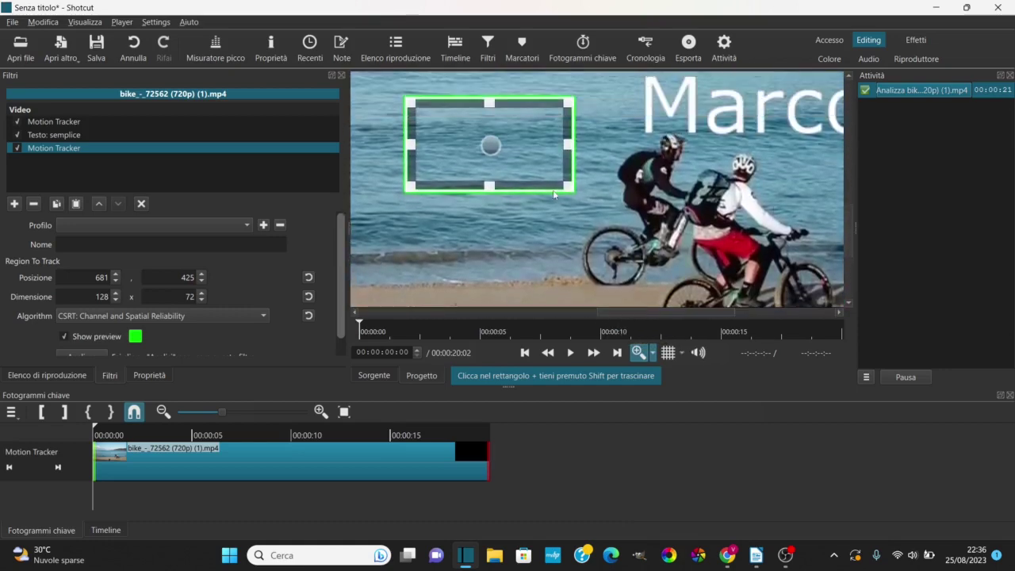
left_click_drag(491, 145, 641, 174)
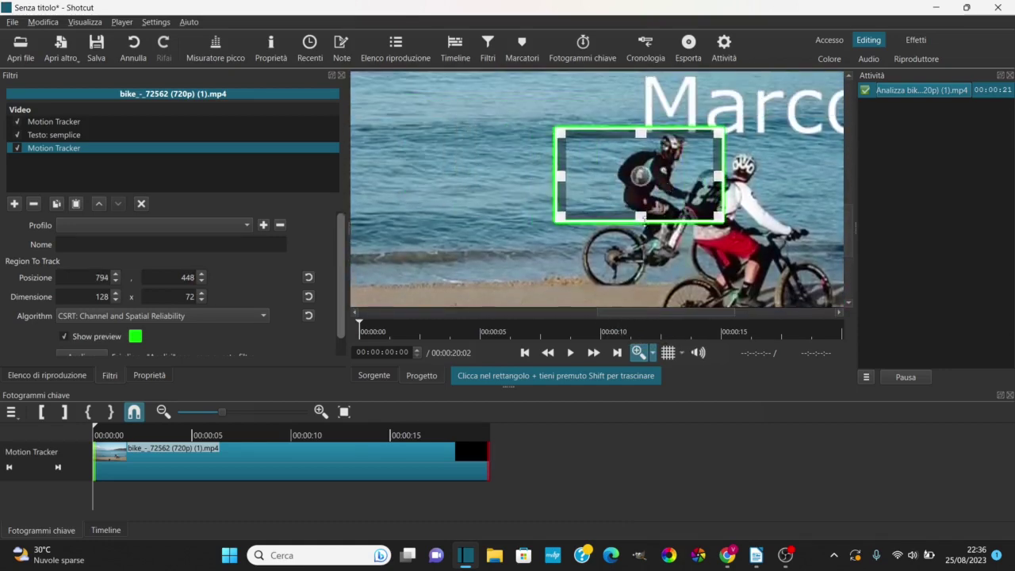
left_click_drag(633, 271, 635, 292)
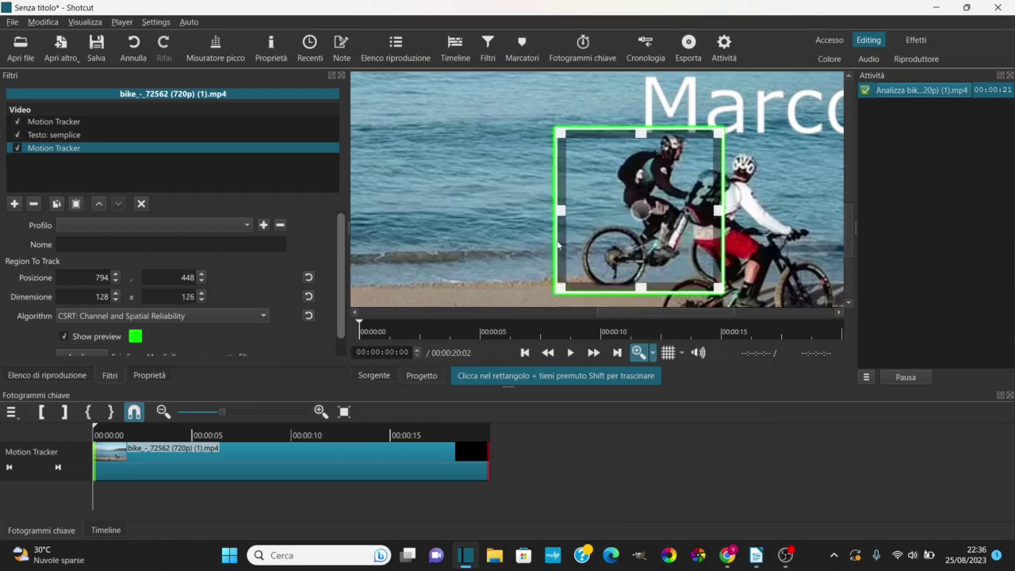
left_click_drag(561, 209, 592, 210)
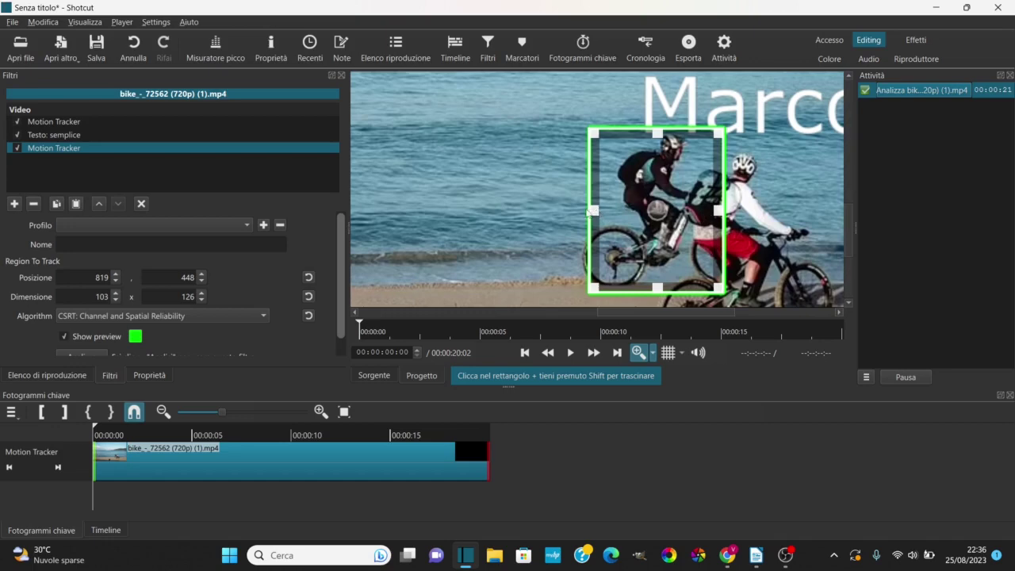
left_click_drag(571, 208, 566, 210)
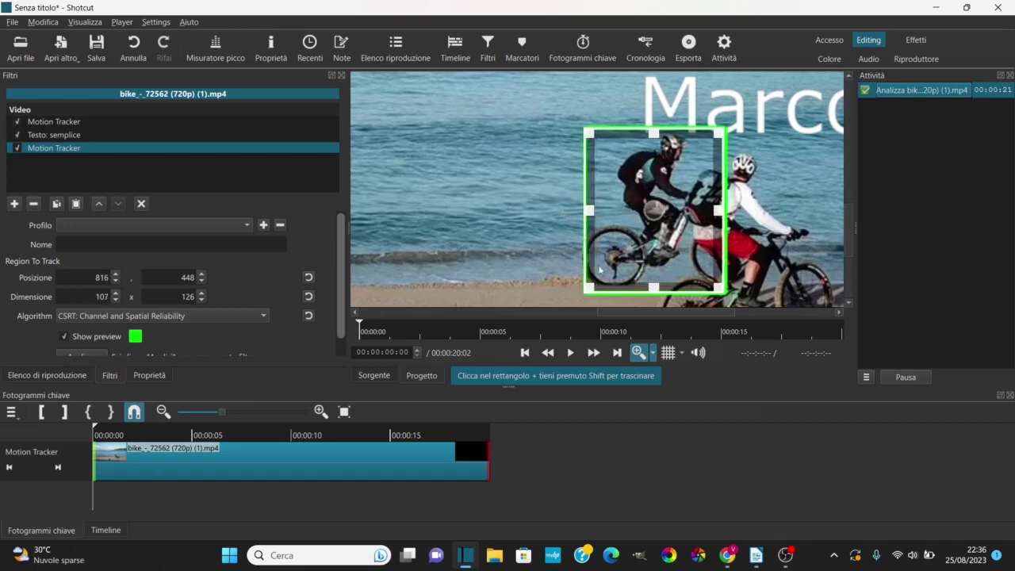
left_click(653, 352)
left_click(649, 371)
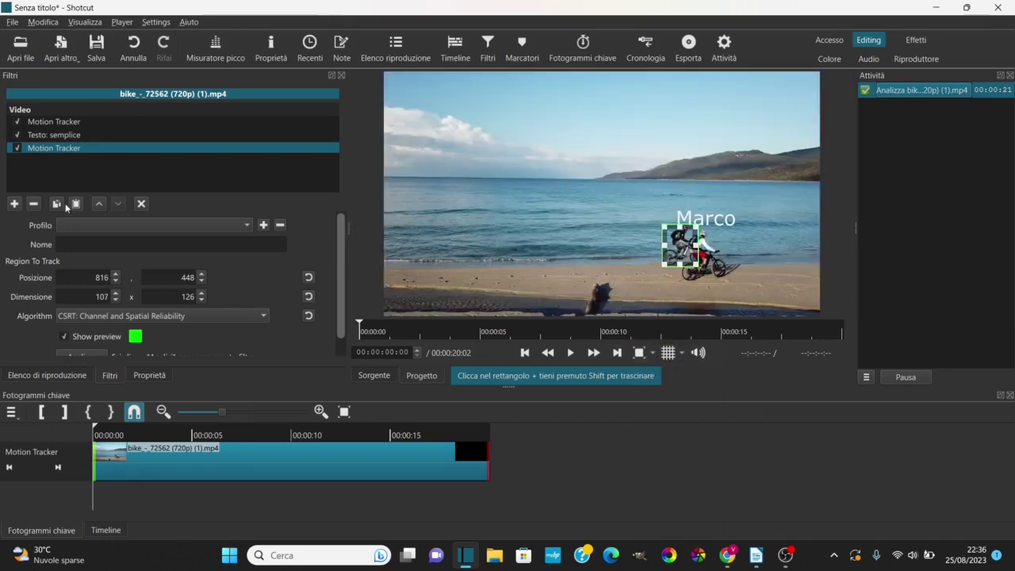
Remove the second Motion Tracker filter and play the bike clip briefly to check the moving label.
left_click(33, 204)
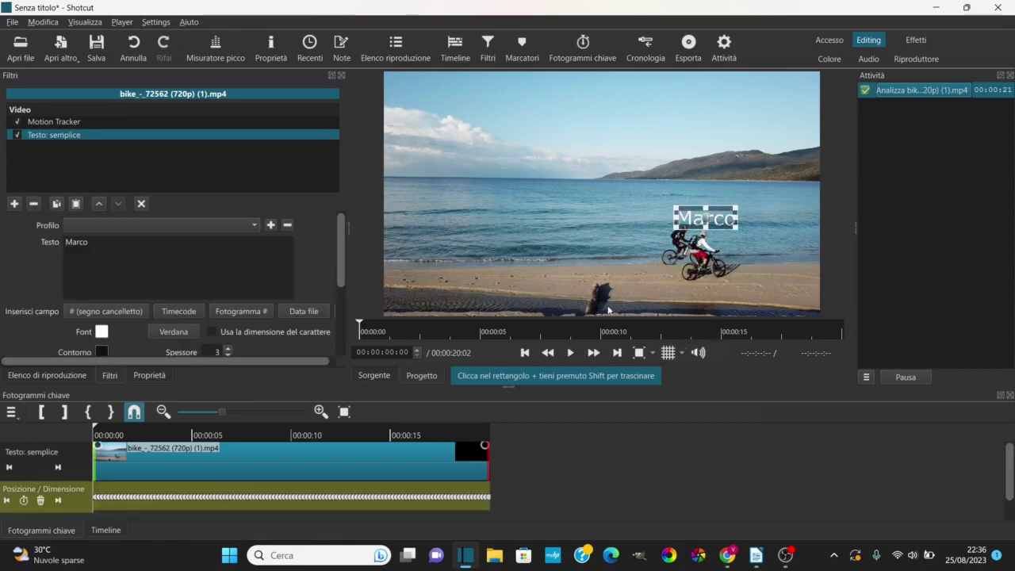
left_click(570, 354)
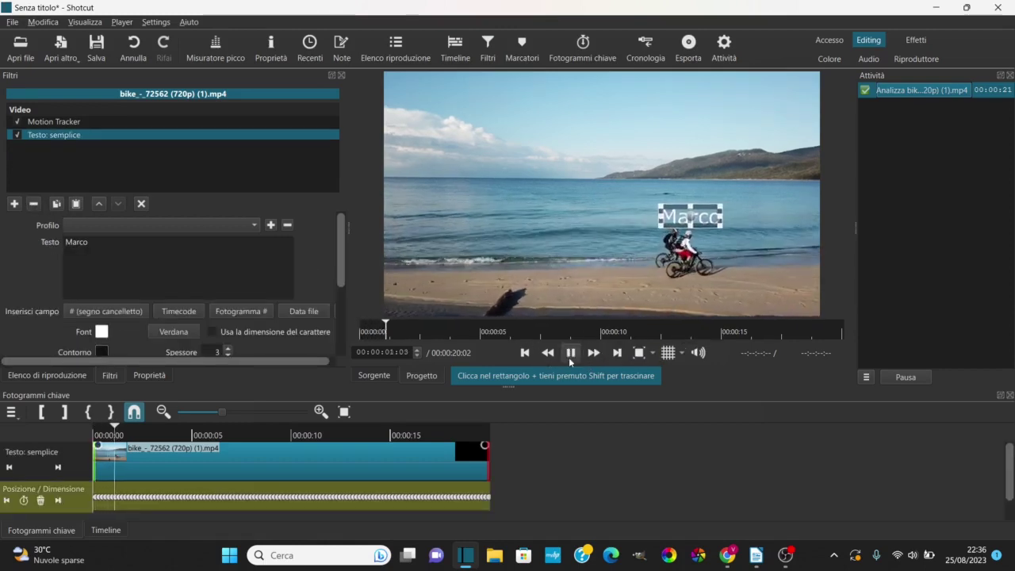
left_click(571, 357)
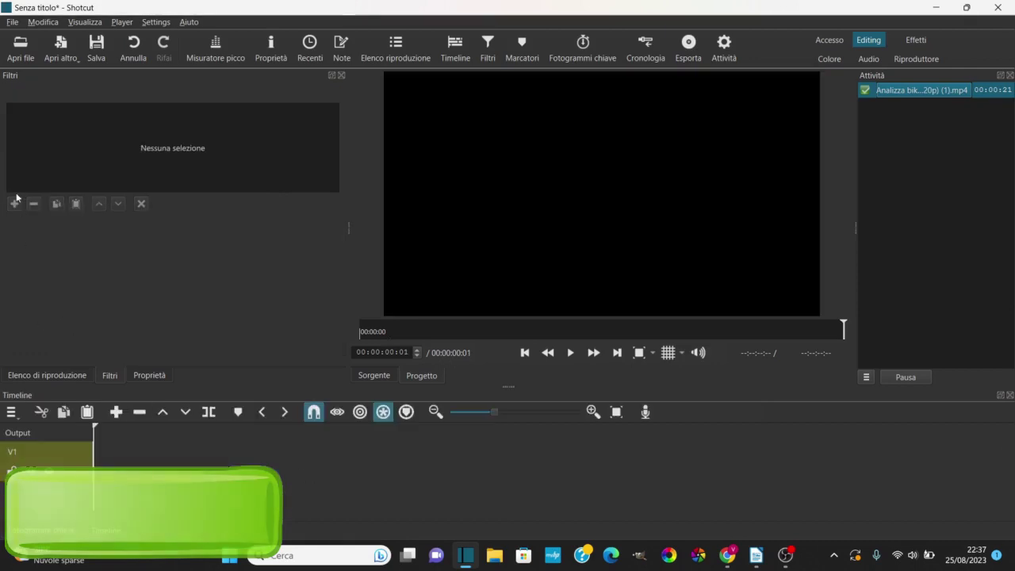
left_click(61, 375)
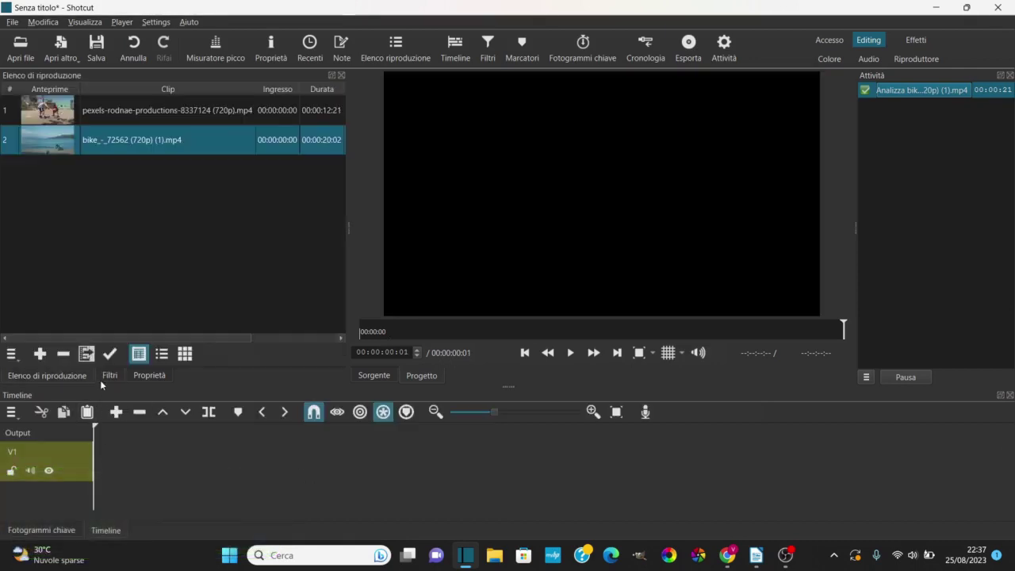
left_click(85, 353)
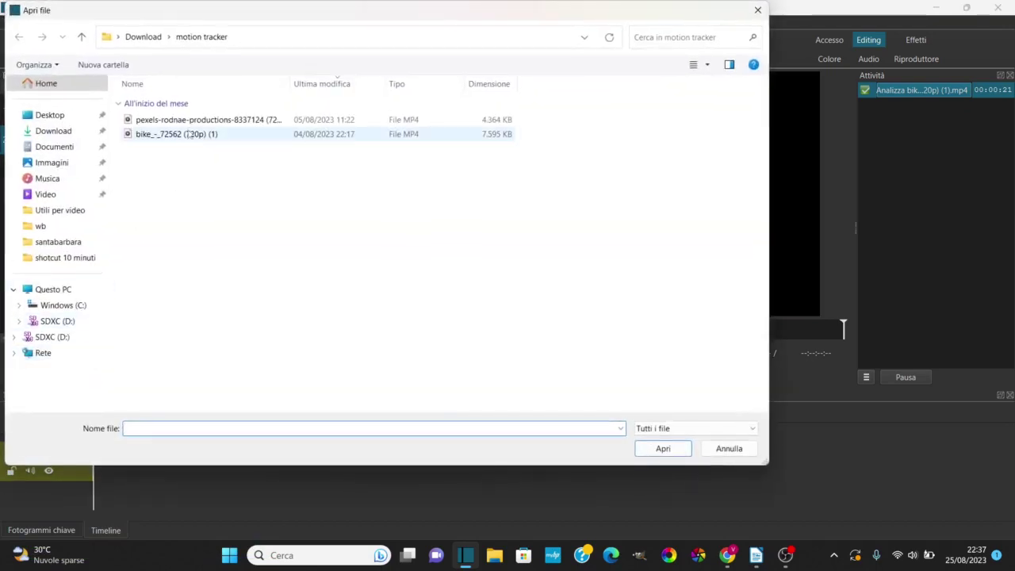
double_click(208, 119)
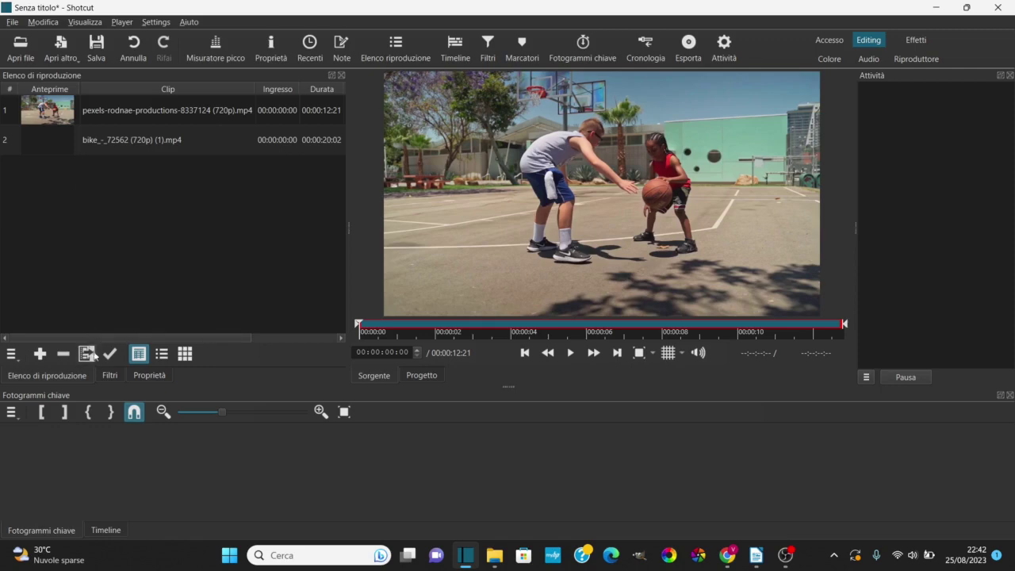
Load the basketball clip from the playlist and place it at the start of track V1 on the timeline.
double_click(95, 112)
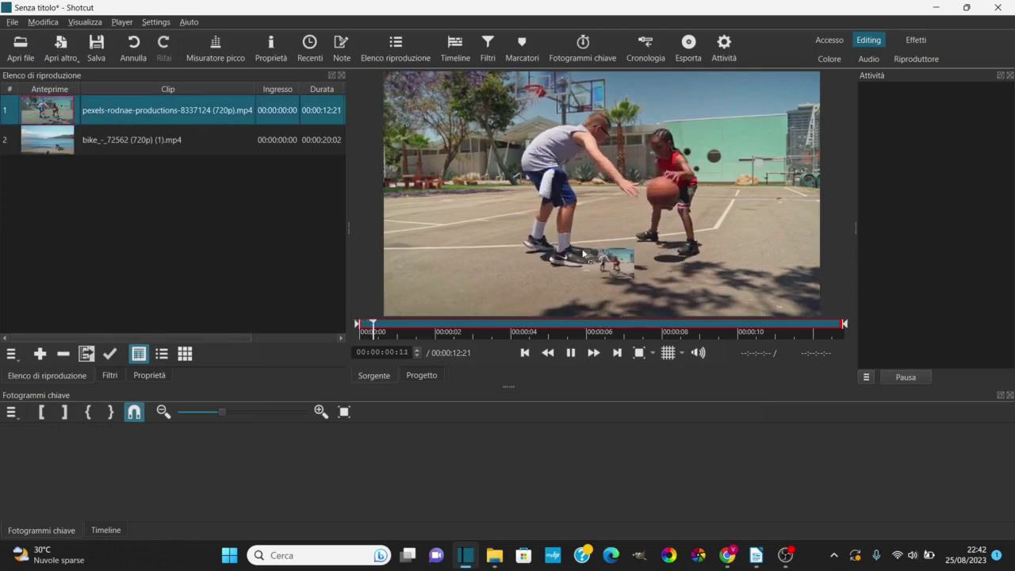
left_click_drag(95, 112, 21, 431)
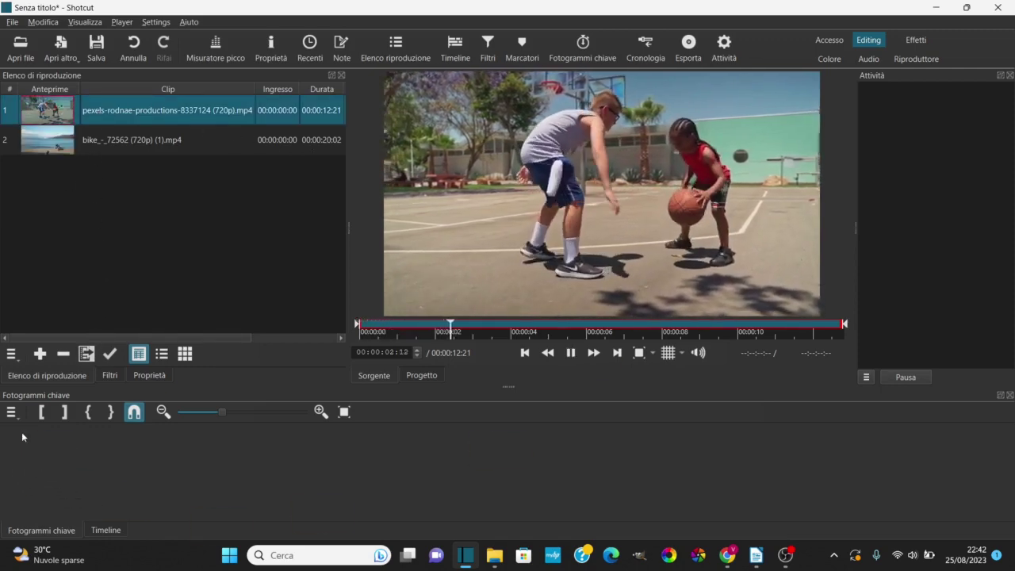
left_click(106, 530)
left_click_drag(555, 238, 25, 440)
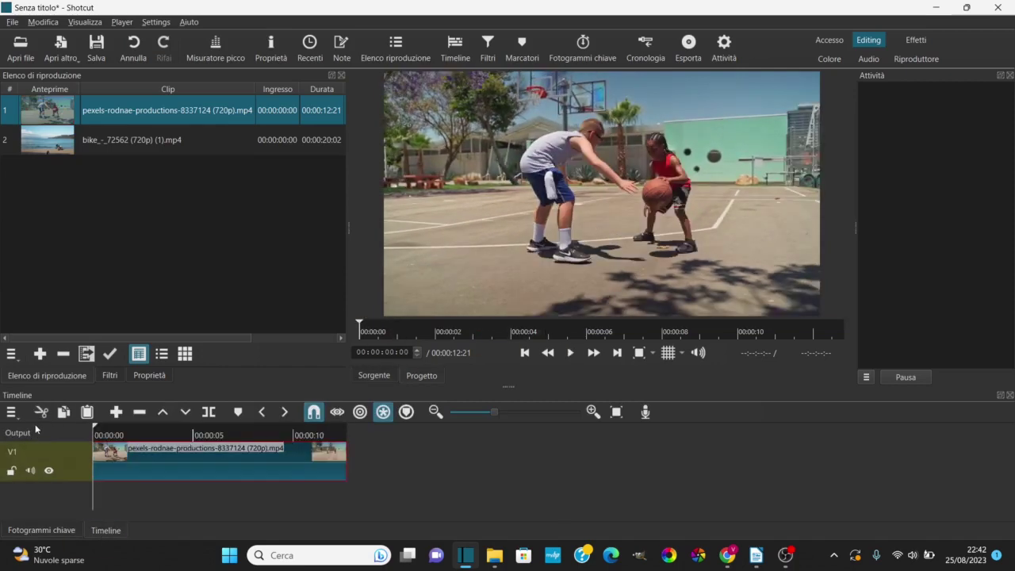
Add a Motion Tracker filter to the basketball clip and name it Palla.
left_click(111, 376)
left_click(15, 204)
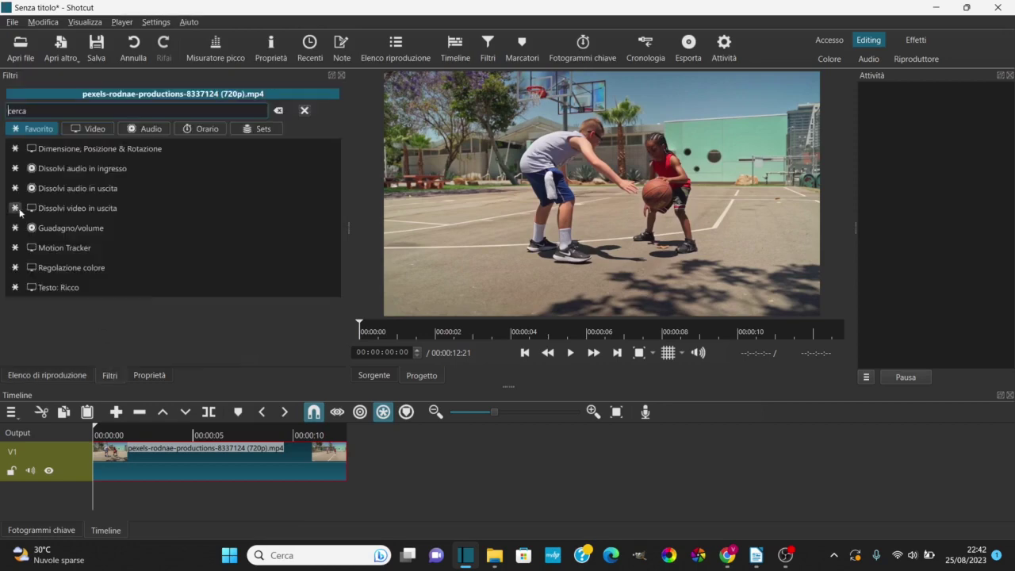
left_click(71, 250)
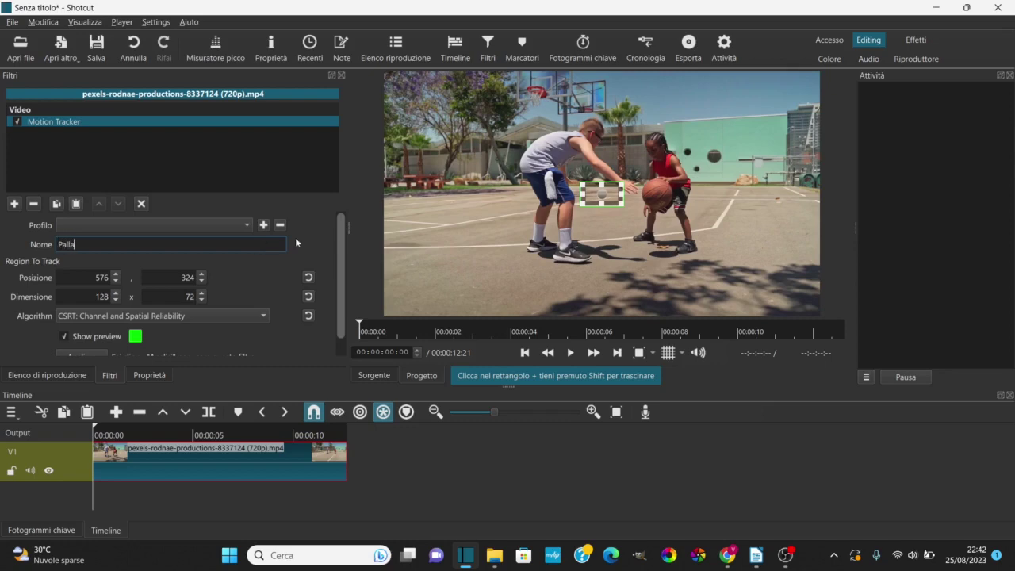
At 100% preview zoom, fit the tracking region tightly around the basketball, about 103 x 99 at position 751, 312.
left_click_drag(608, 199, 611, 201)
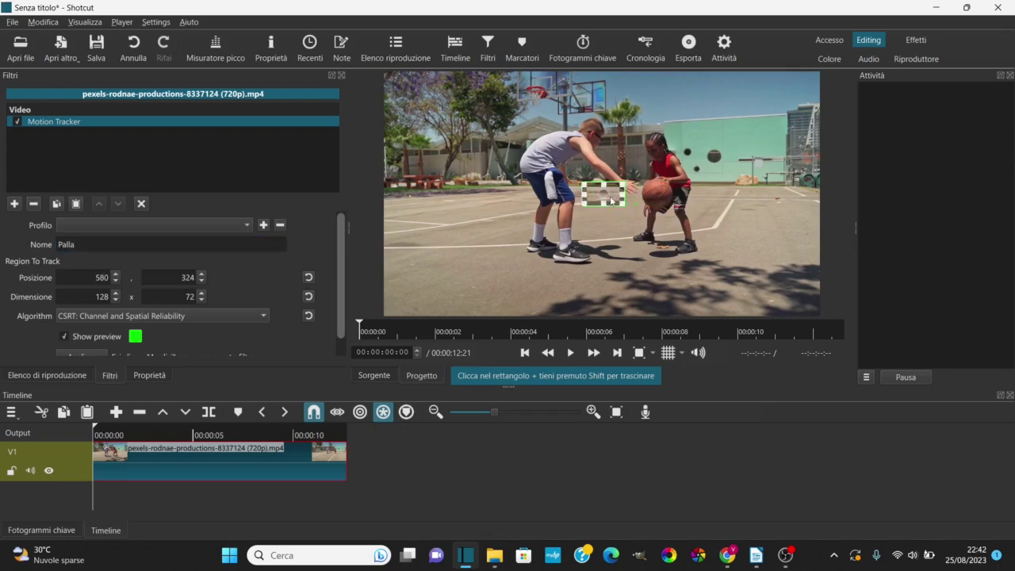
left_click(653, 356)
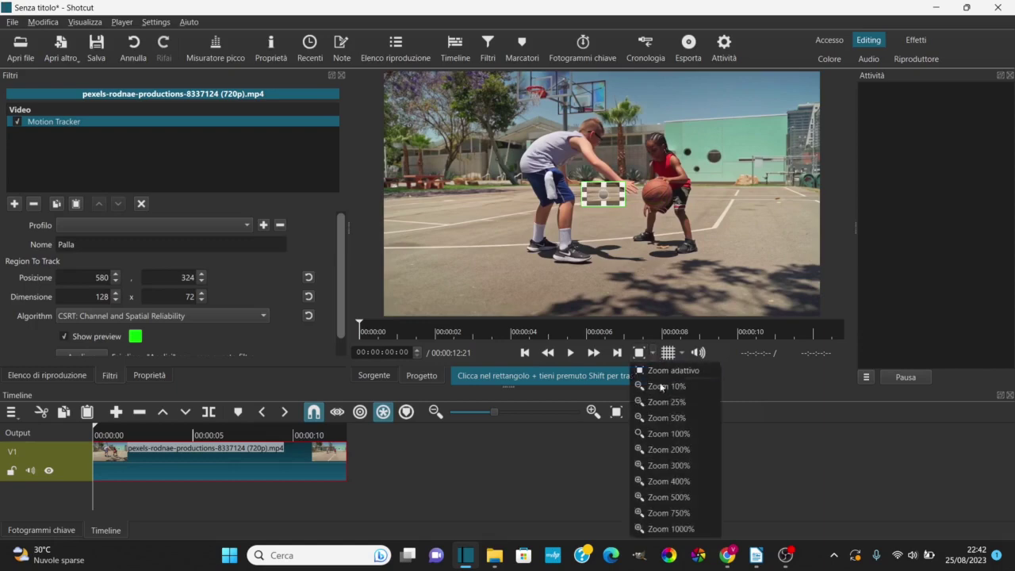
left_click(670, 428)
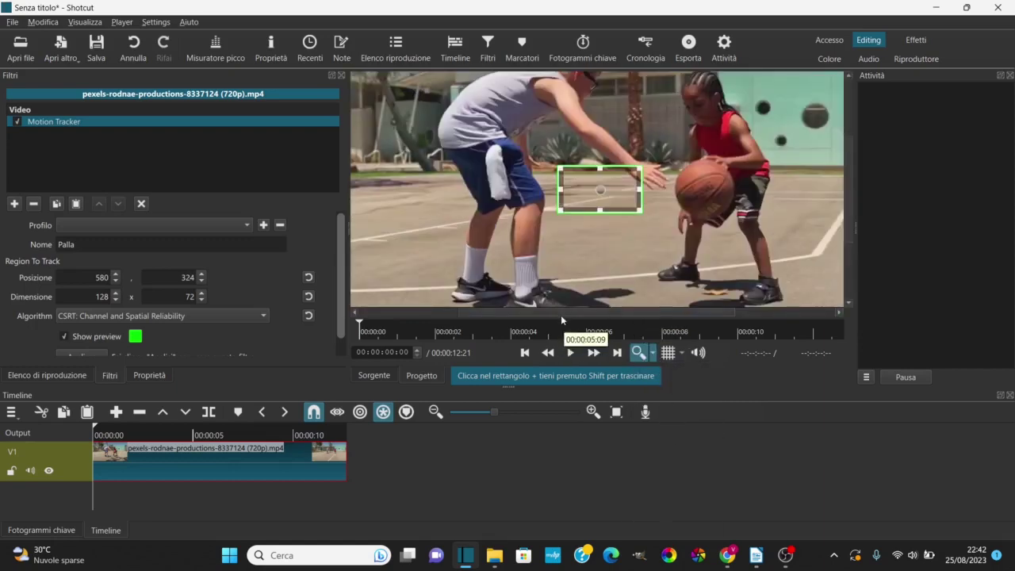
left_click_drag(561, 313, 632, 313)
left_click_drag(474, 189, 586, 151)
left_click_drag(616, 191, 576, 224)
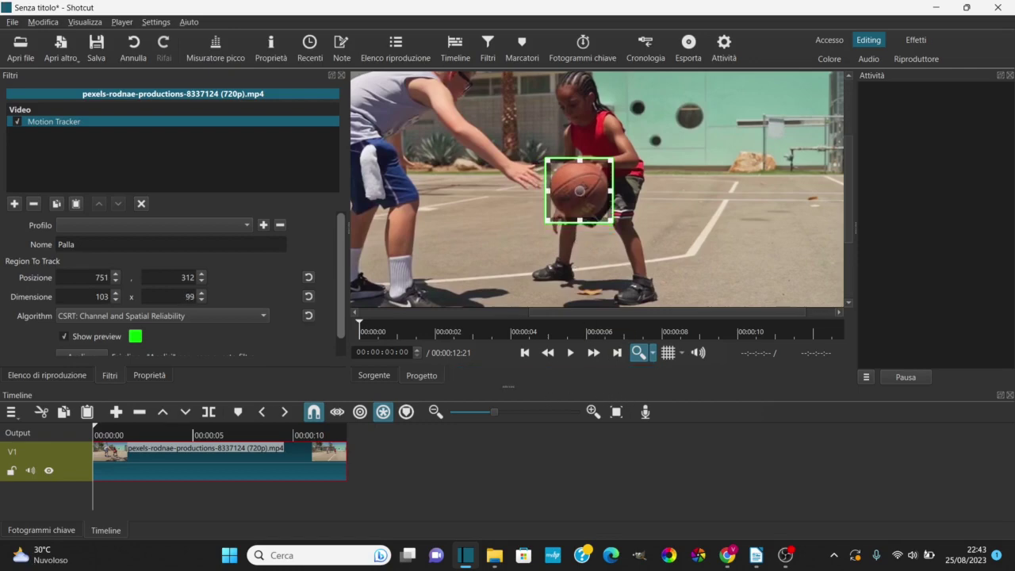
Run the motion tracker analysis on the Palla region and fit the whole frame in the preview.
scroll(337, 350, "down", 1)
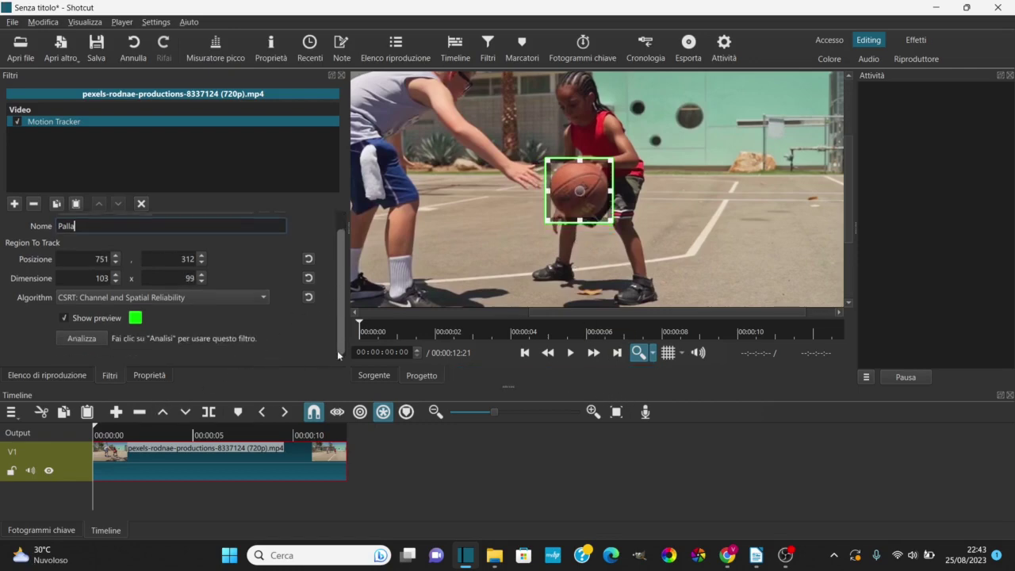
left_click(81, 339)
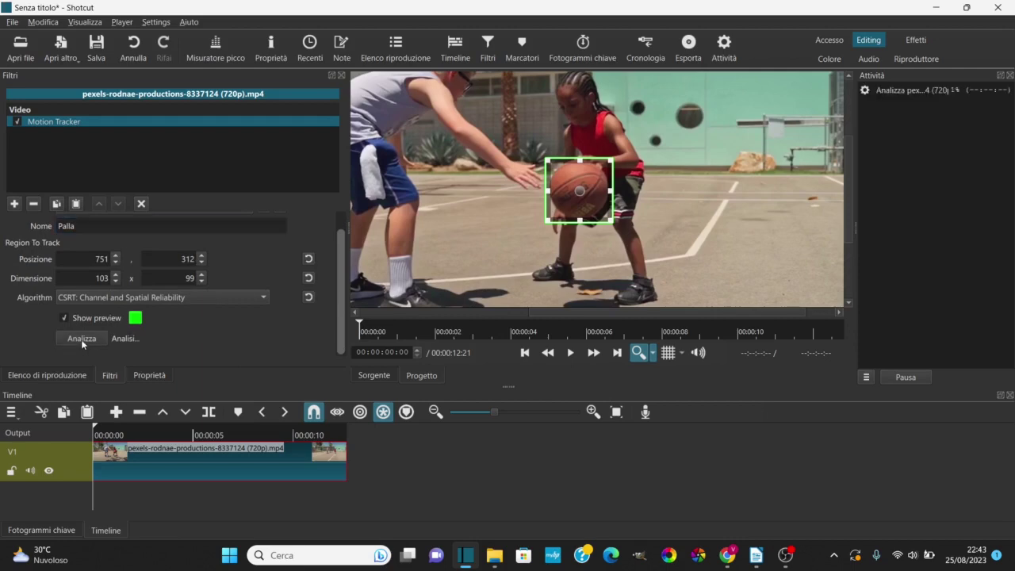
left_click(653, 352)
left_click(662, 377)
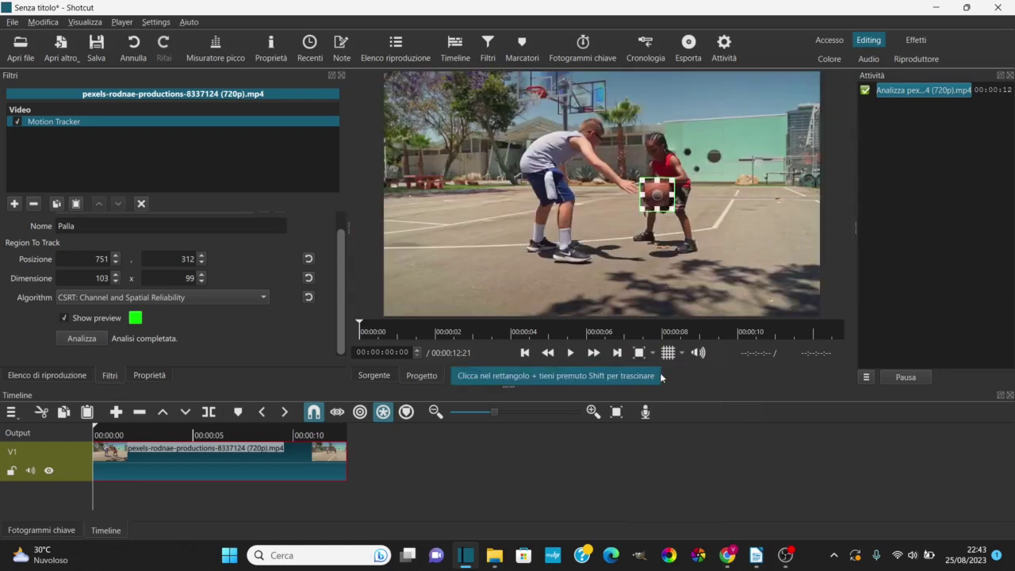
Play the clip to check the ball tracking, moving the region rectangle aside to position 312, 399, and return to the start.
left_click(571, 354)
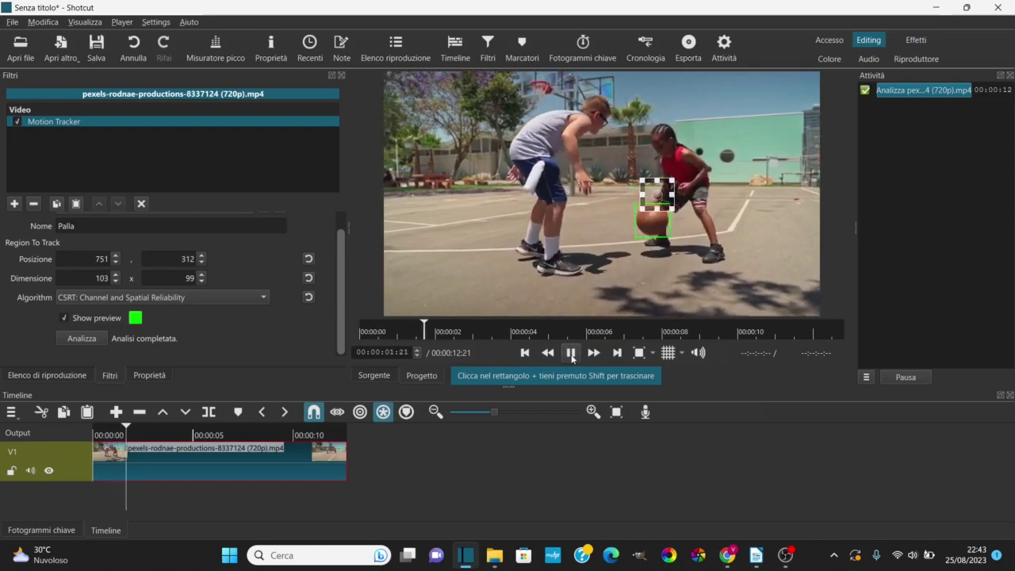
left_click_drag(654, 198, 502, 229)
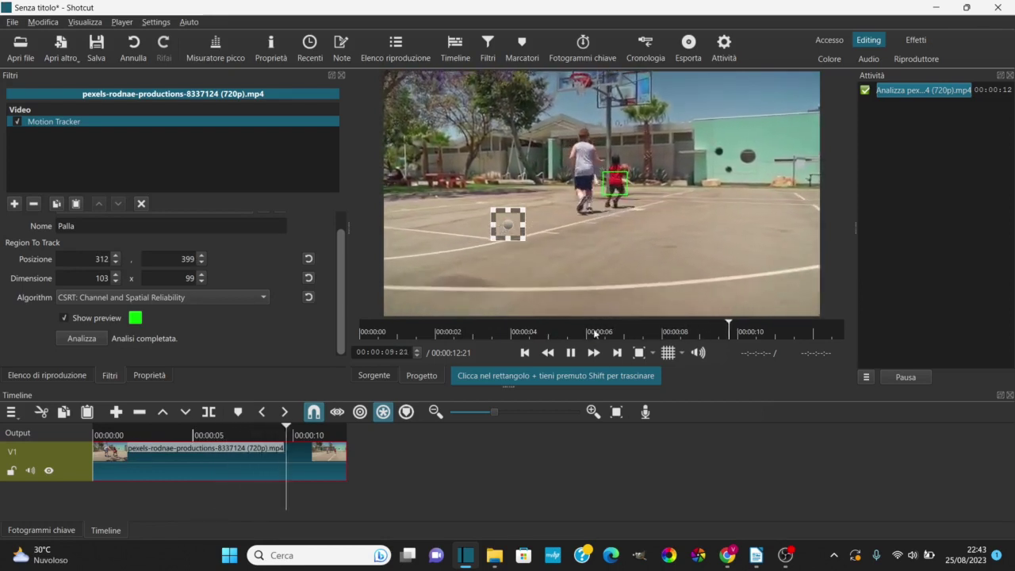
left_click(570, 352)
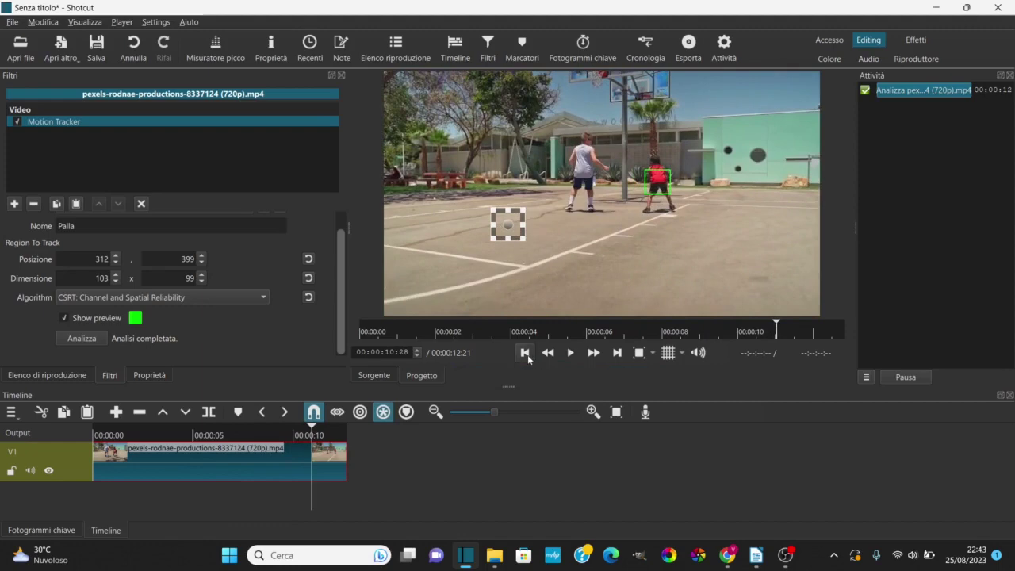
left_click(526, 354)
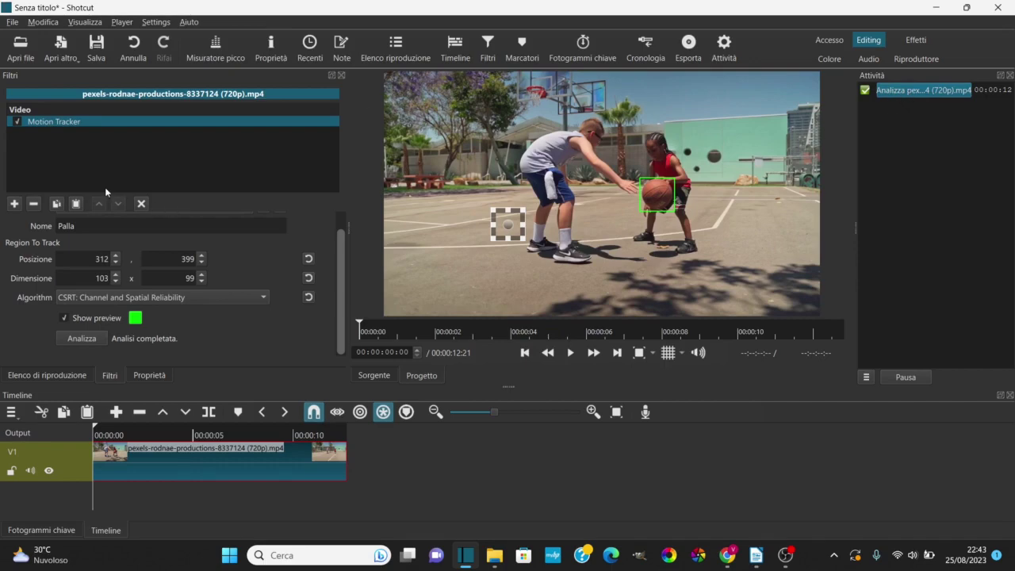
Consult the Writer list of tracker-compatible filters, switch back to Shotcut and add a Dimensione, Posizione & Rotazione filter to the basketball clip.
left_click(756, 555)
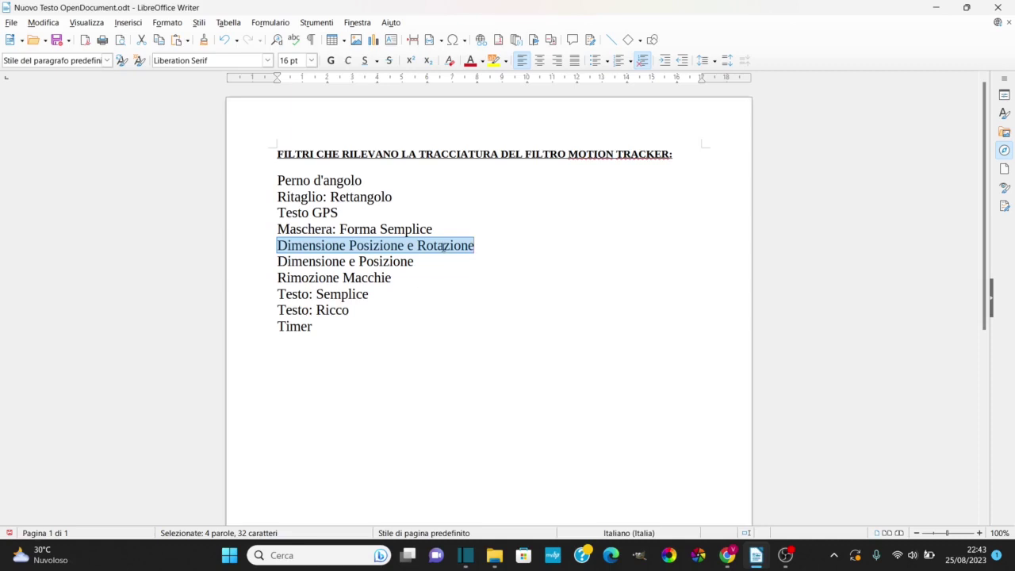
left_click(467, 555)
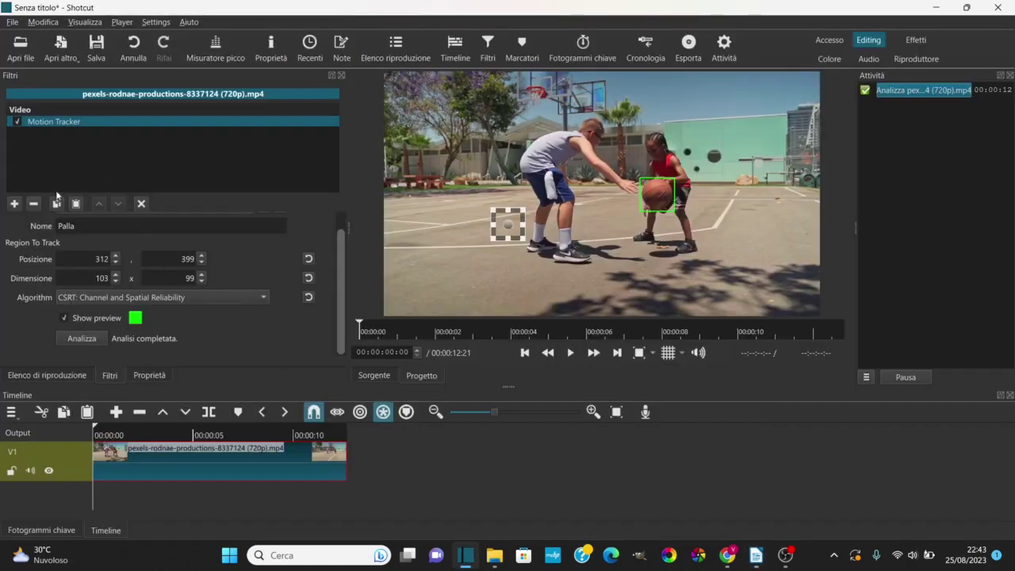
left_click(14, 204)
left_click(86, 149)
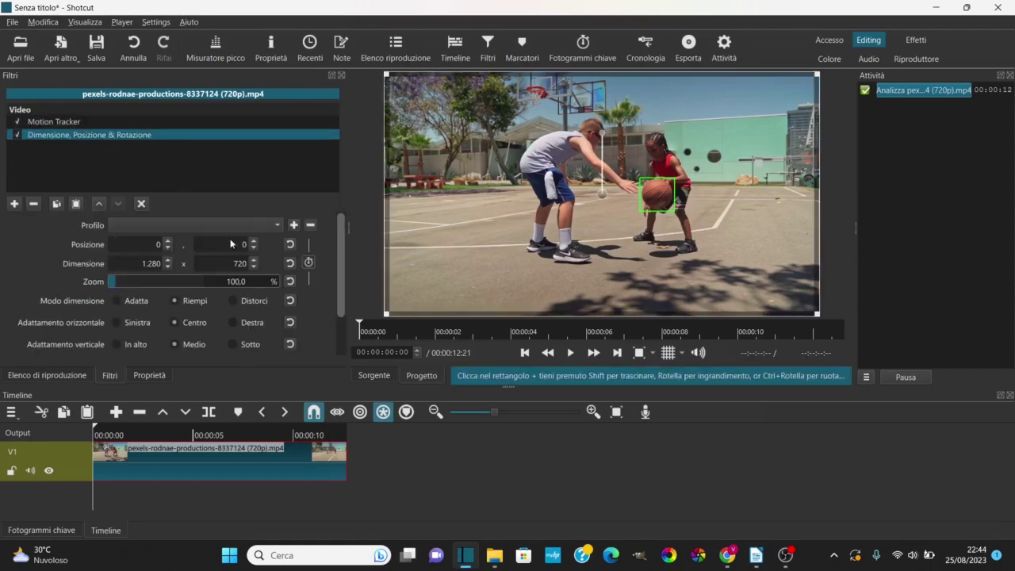
Load keyframes from the Palla motion tracker into the filter with Relative Position from the start, showing the keyframes view.
left_click_drag(343, 232, 345, 293)
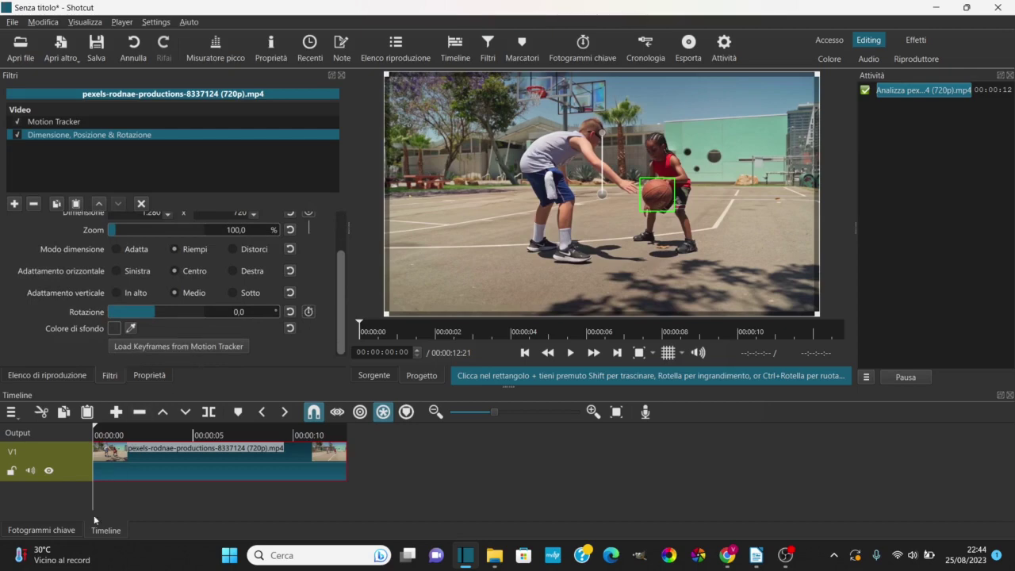
left_click(57, 532)
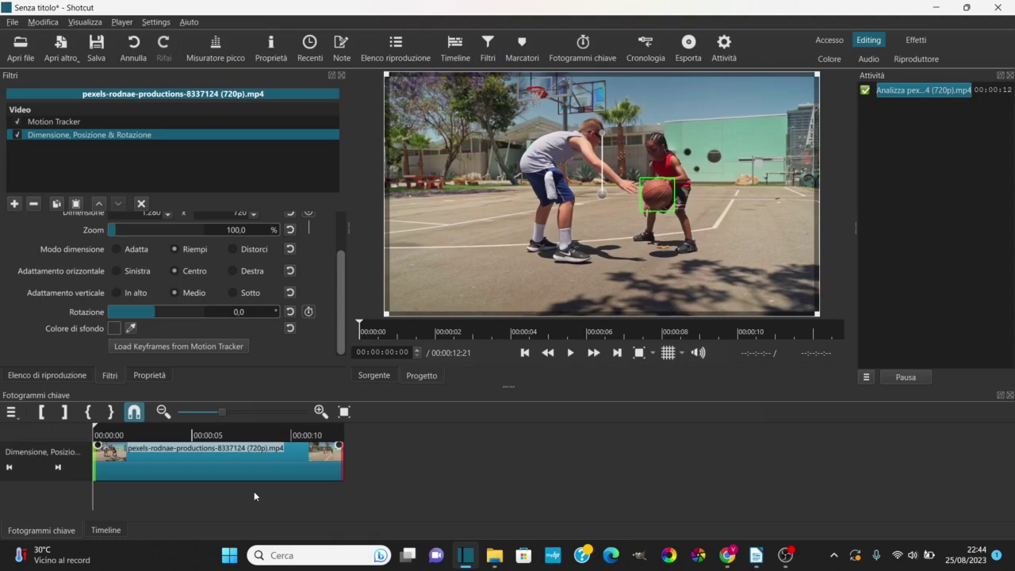
left_click(162, 346)
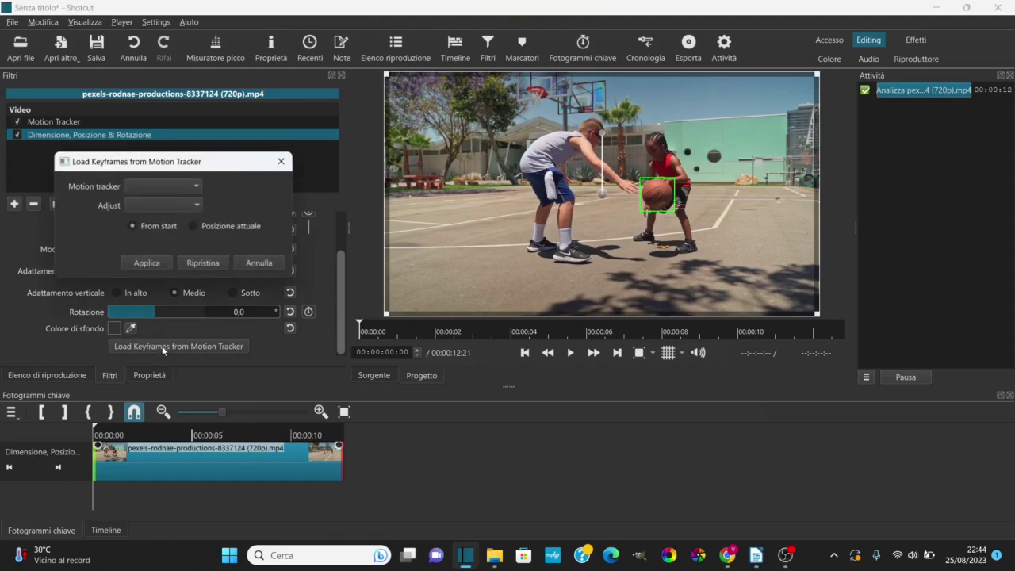
left_click(139, 189)
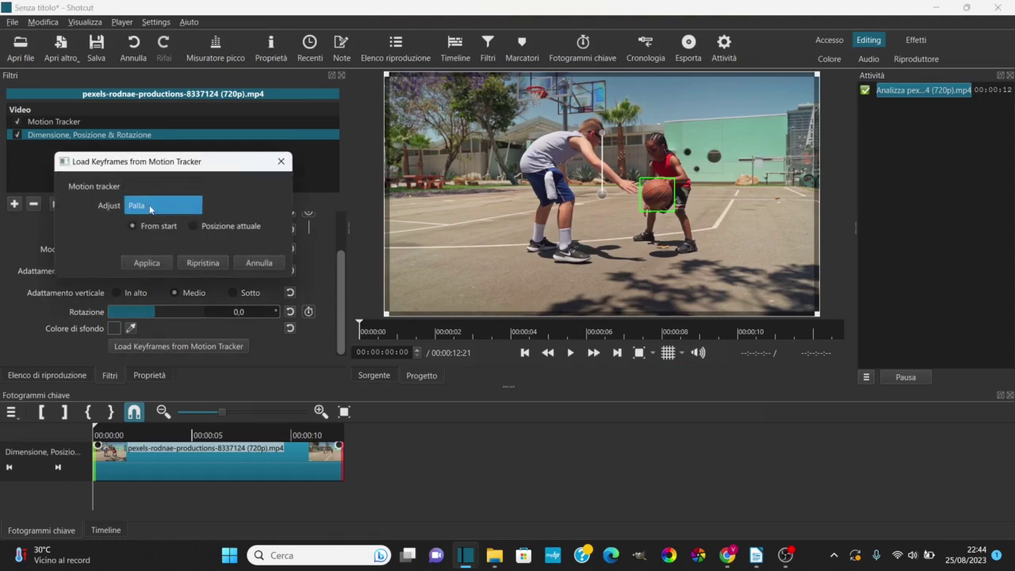
left_click(151, 207)
left_click(153, 208)
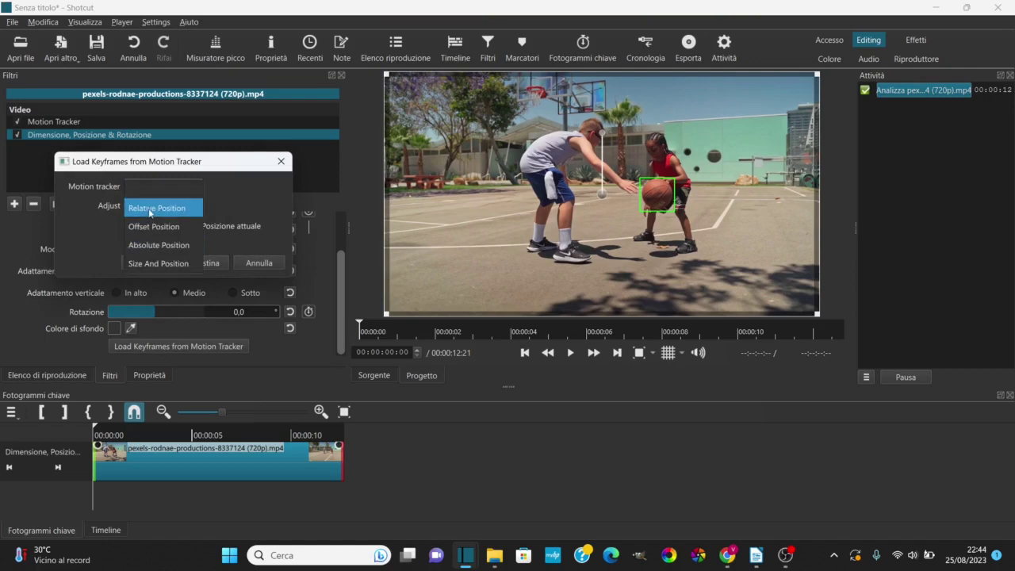
left_click(151, 209)
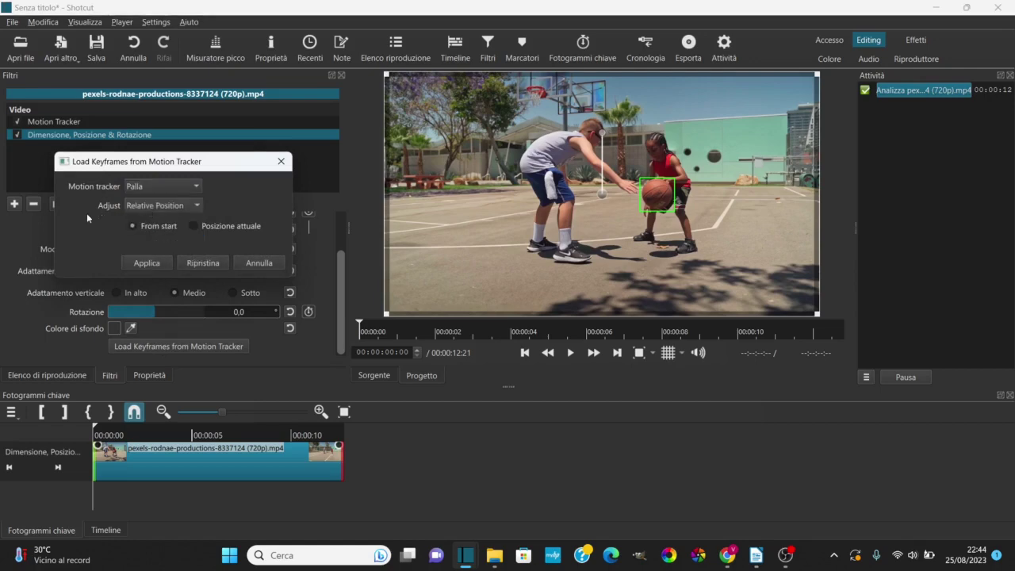
left_click(142, 263)
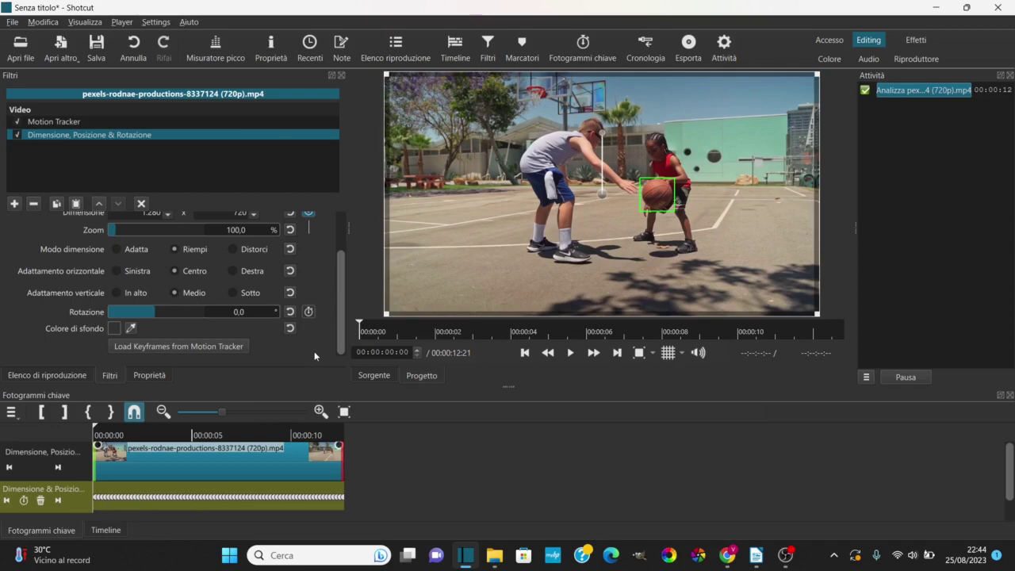
Play the basketball clip through and again from the start to examine how the frame moves with the loaded keyframes.
left_click(571, 354)
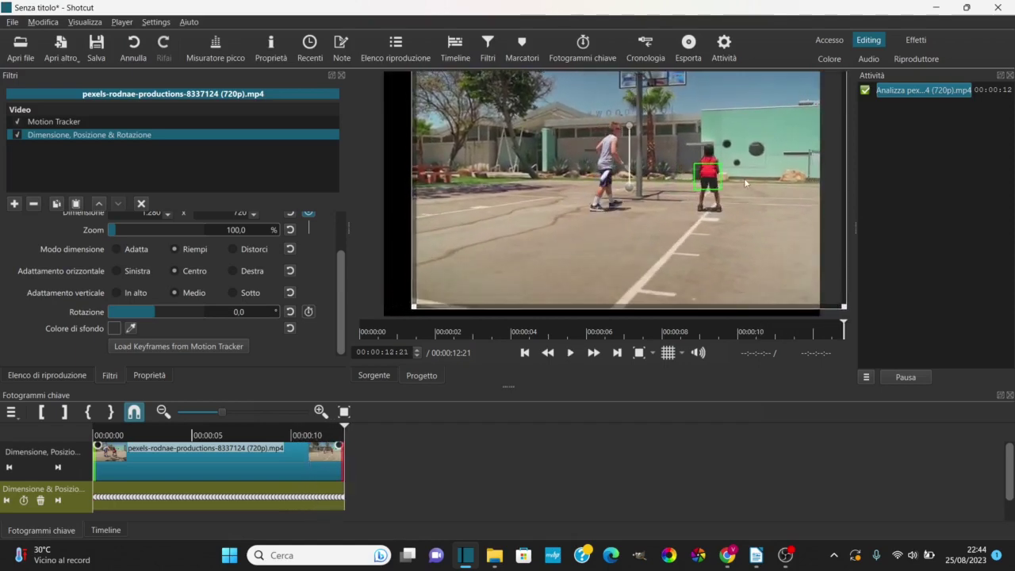
left_click(526, 352)
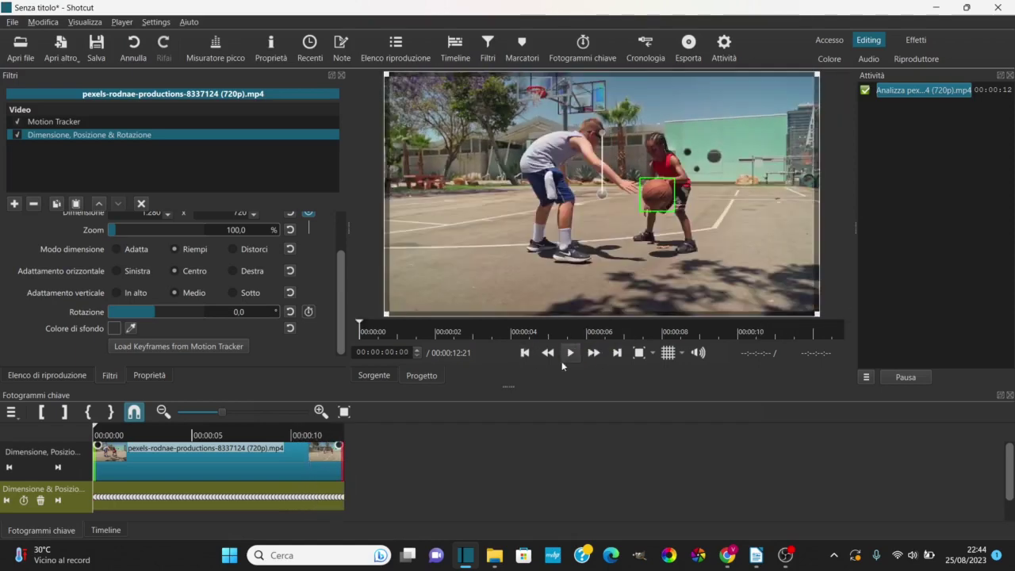
left_click(570, 352)
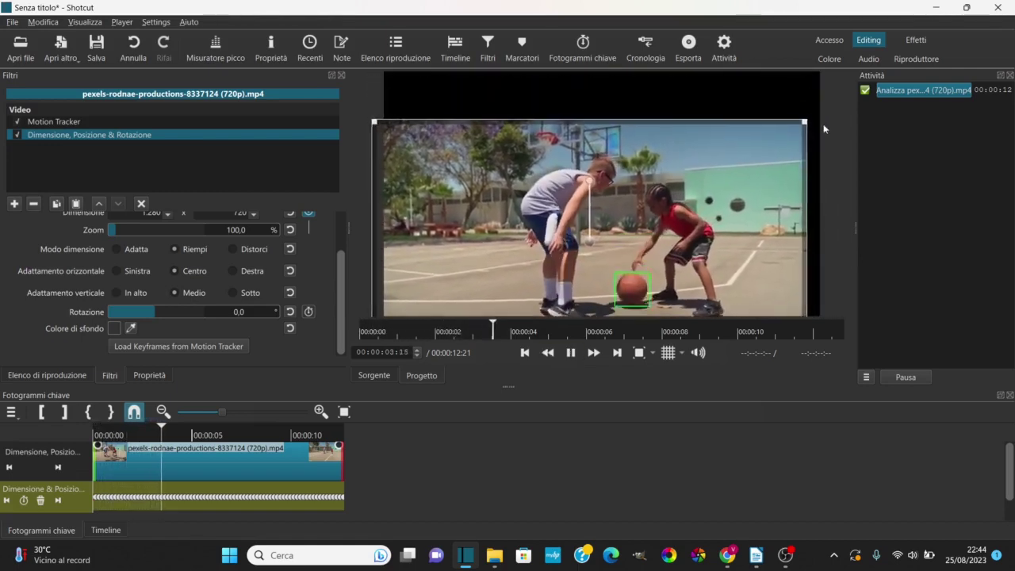
left_click(571, 353)
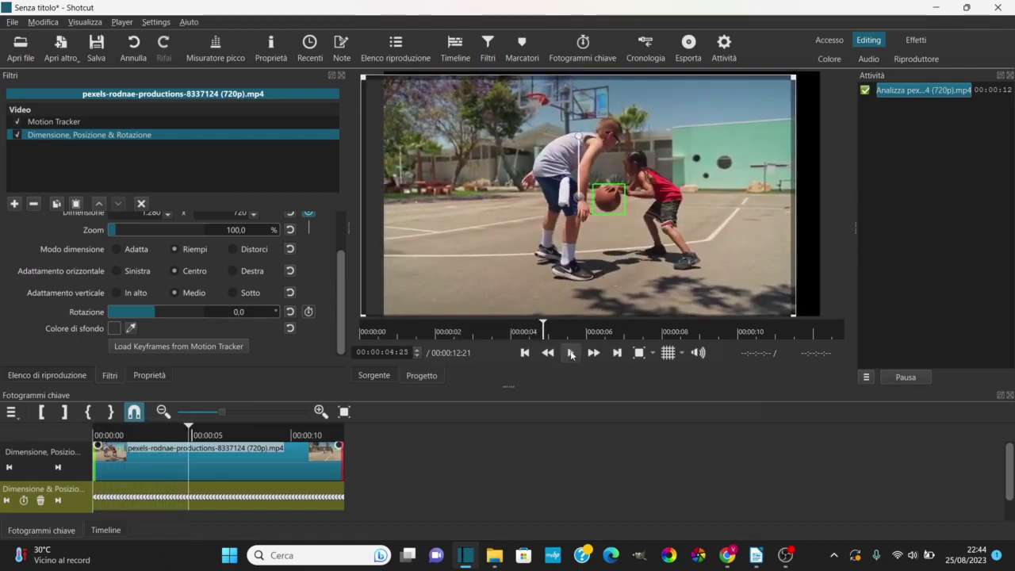
Add a second Dimensione, Posizione & Rotazione filter to the clip and set its zoom to about 134.3%.
left_click(15, 204)
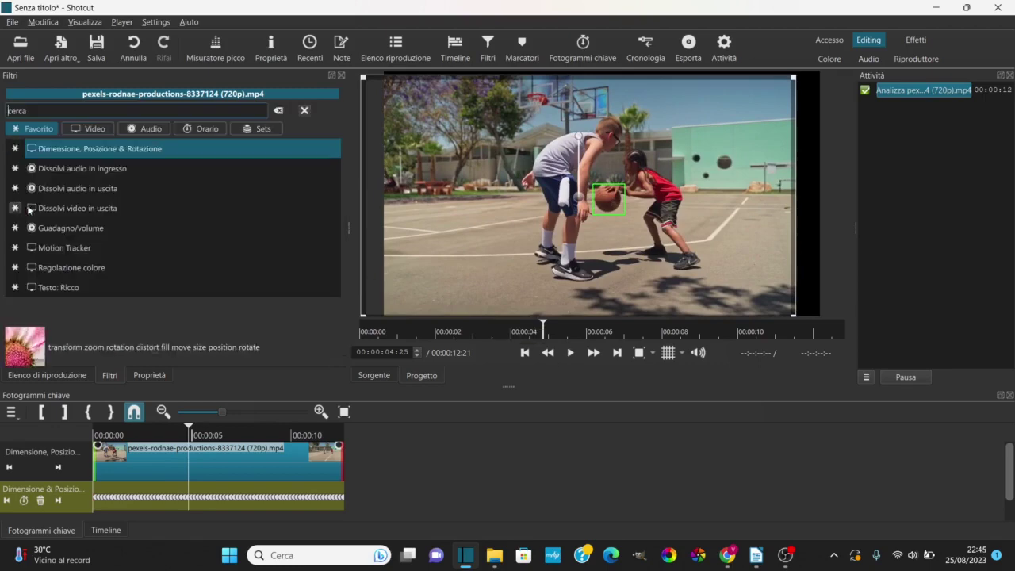
left_click(66, 150)
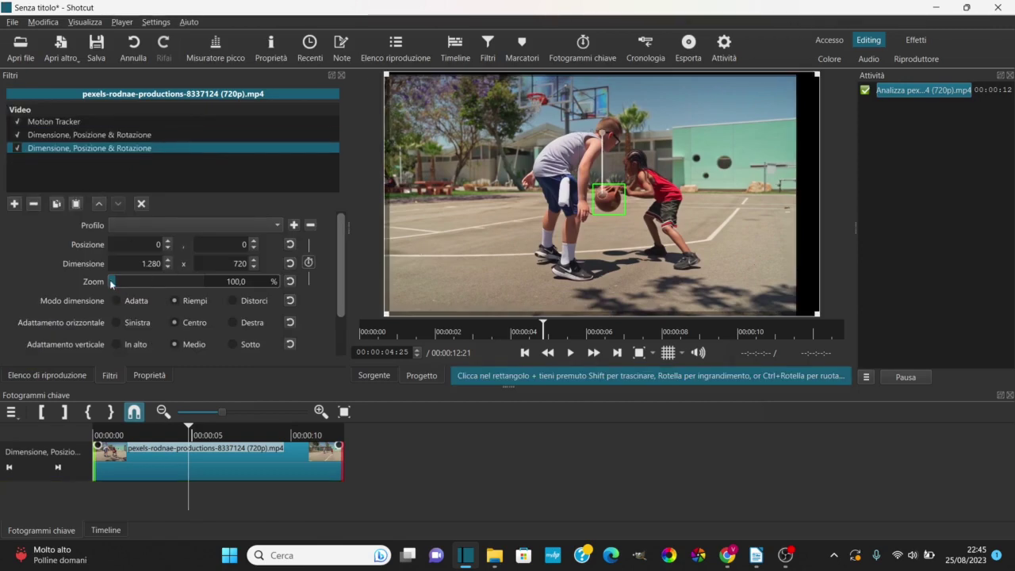
left_click_drag(111, 284, 121, 282)
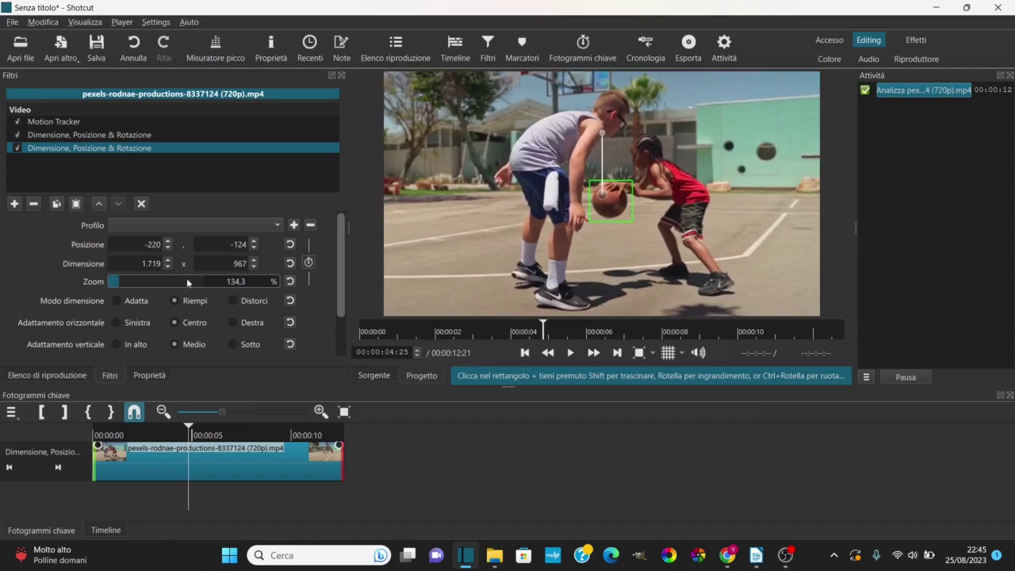
Play the first seconds of the clip to check the frame edges at the current zoom.
left_click(523, 352)
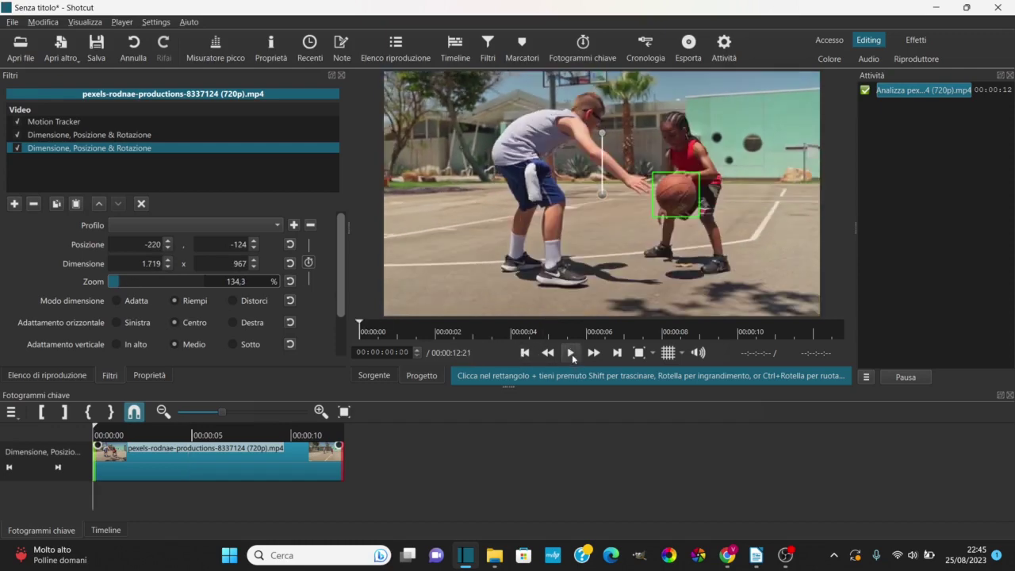
left_click(571, 353)
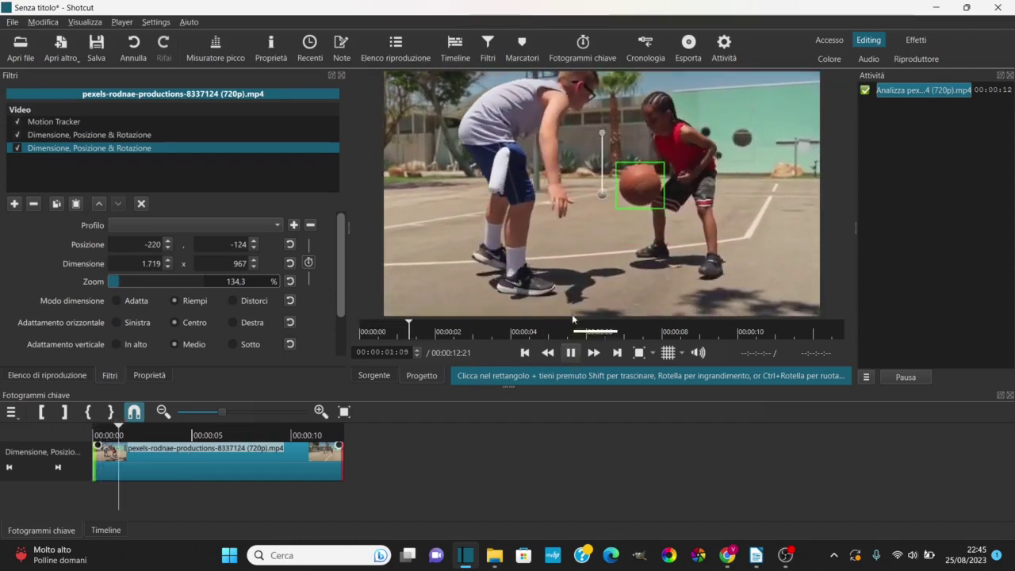
left_click(566, 355)
Replay the opening of the clip and increase the second filter's zoom to about 161.2%.
left_click_drag(121, 285, 121, 286)
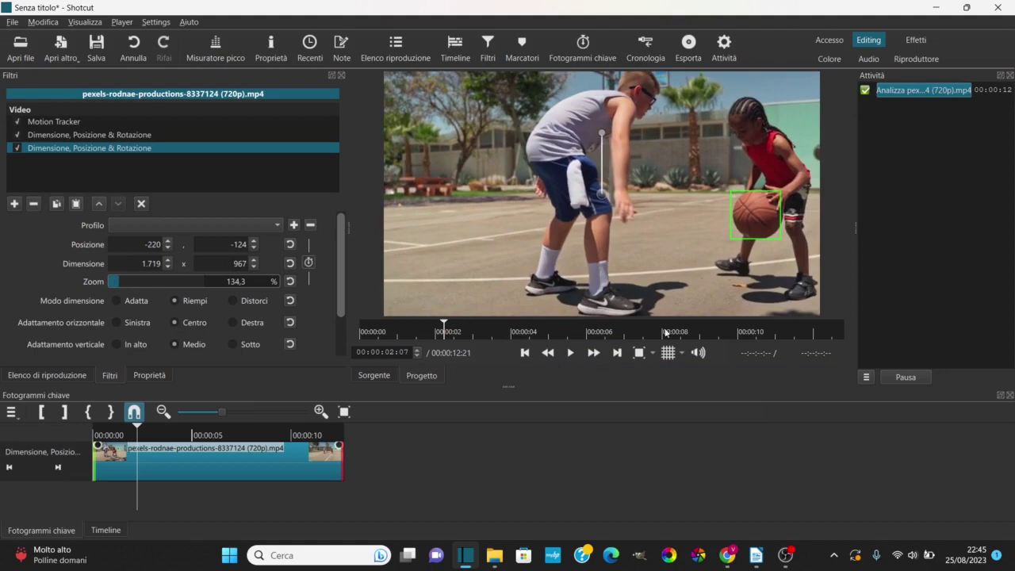
left_click(524, 352)
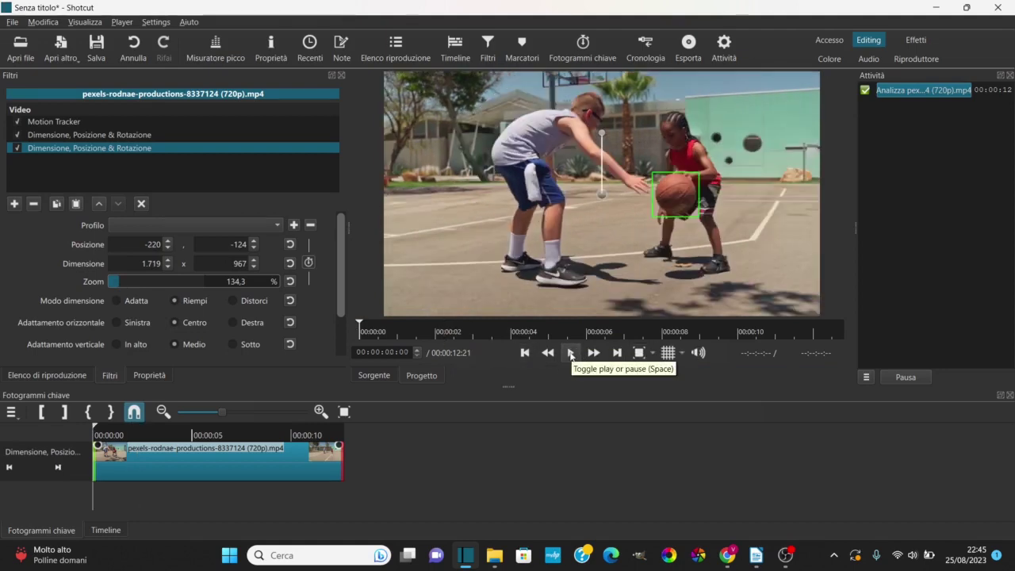
left_click(570, 354)
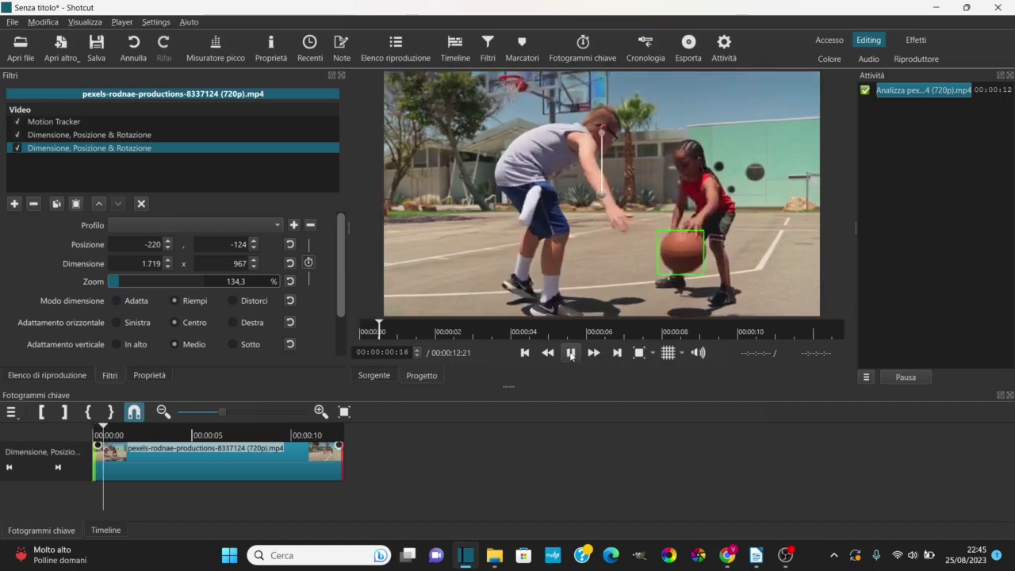
key("space")
left_click(123, 286)
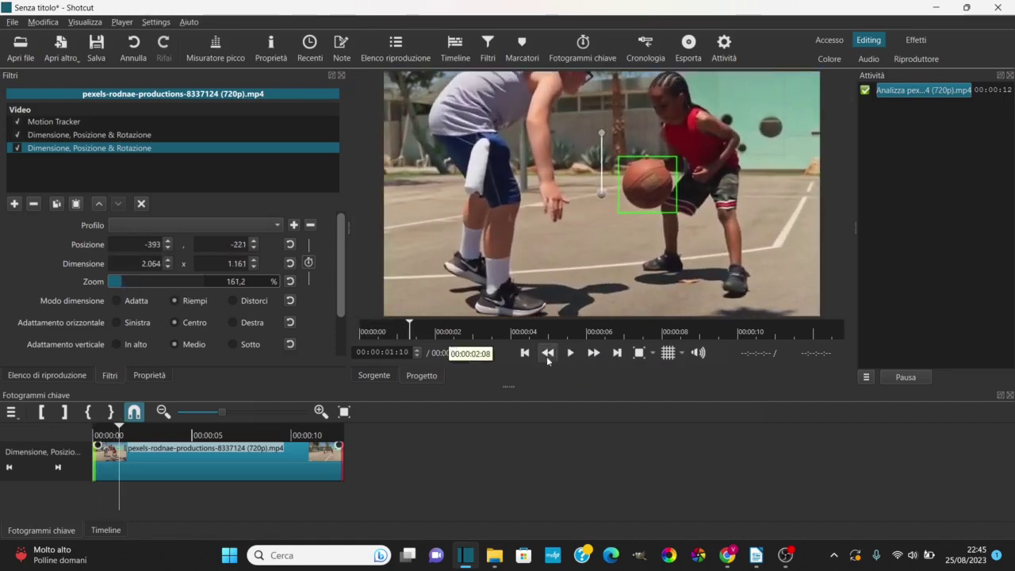
Play the enlarged clip from the start to review its movement and edges, and return to the first frame.
left_click(526, 352)
left_click(571, 353)
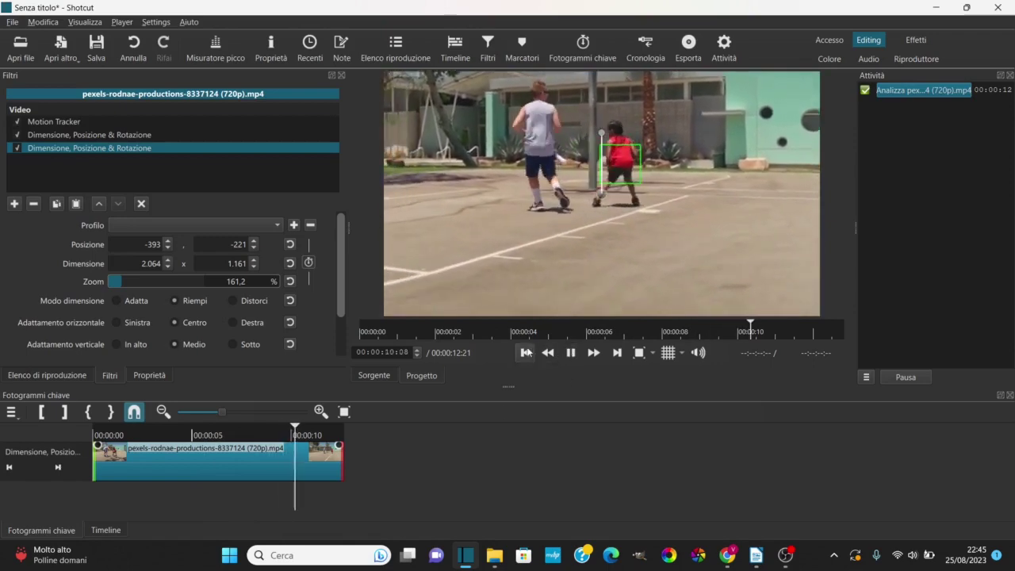
left_click(572, 352)
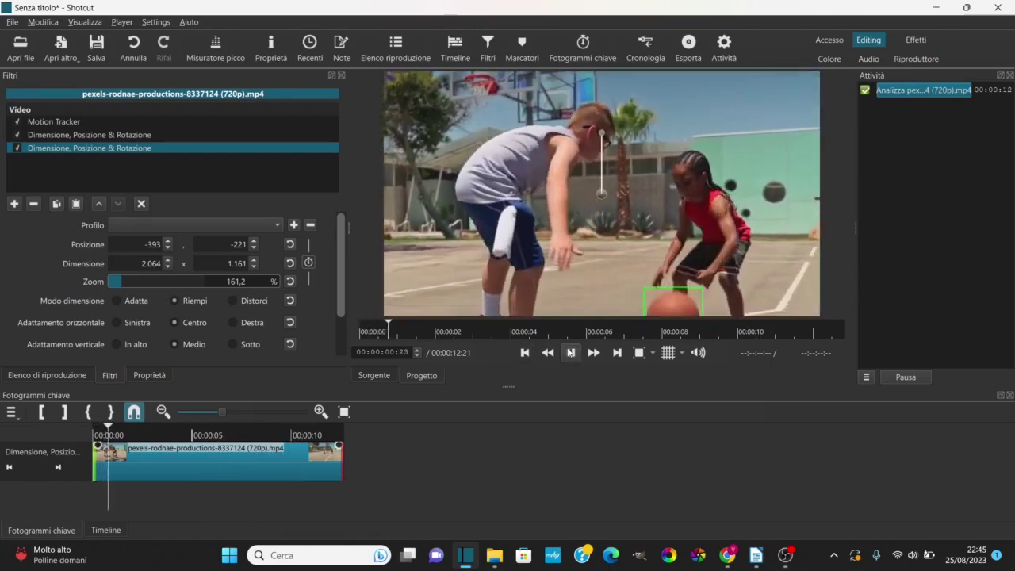
left_click(571, 352)
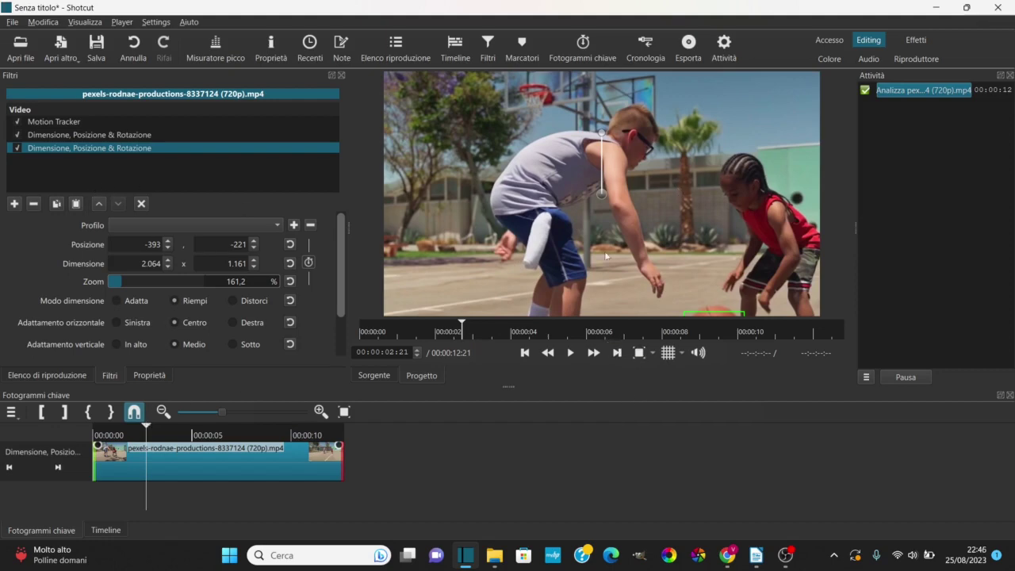
left_click(524, 352)
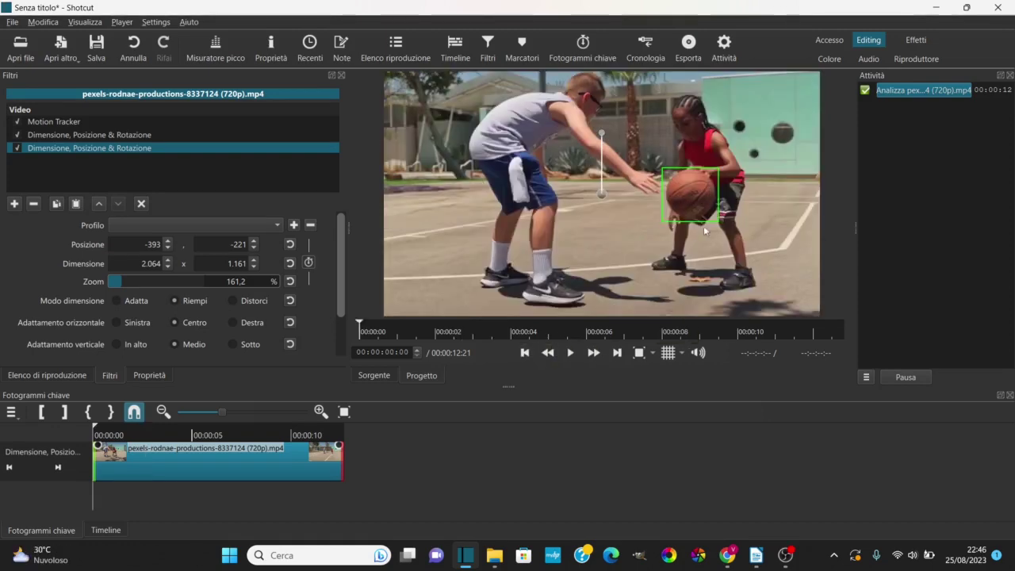